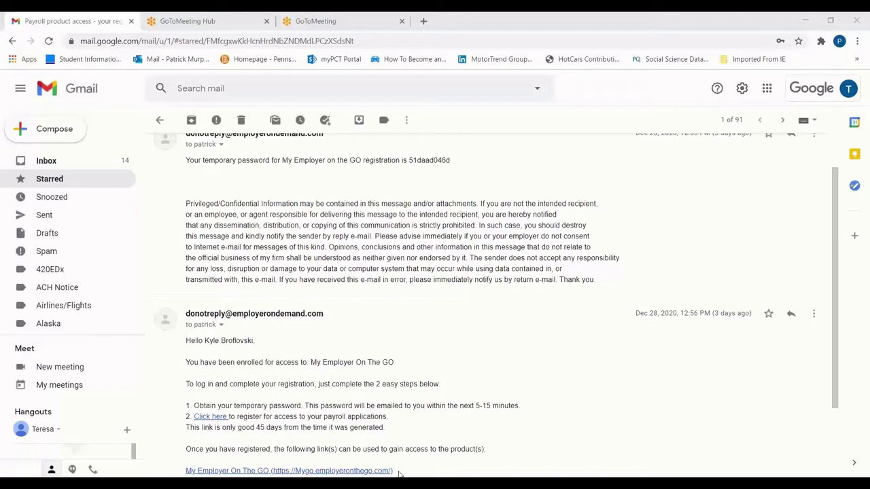
Copy the temporary password from the enrollment email and follow its 'Click here' registration link
double_click(428, 160)
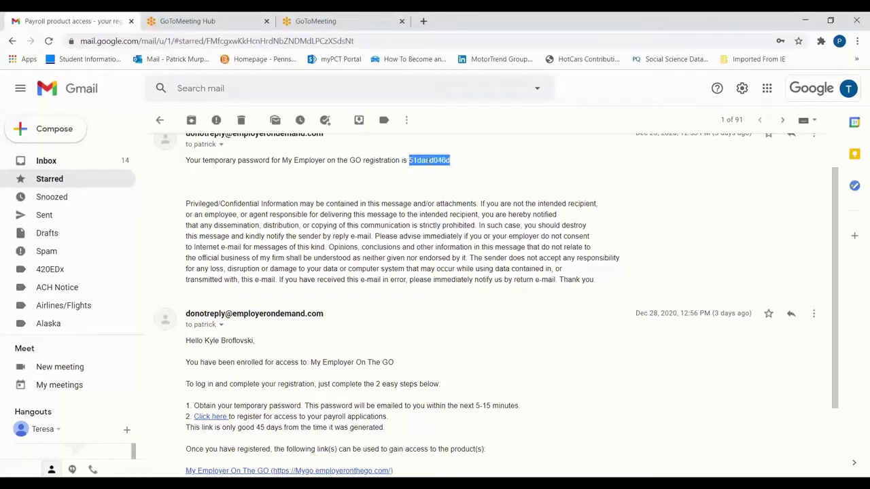
left_click(244, 362)
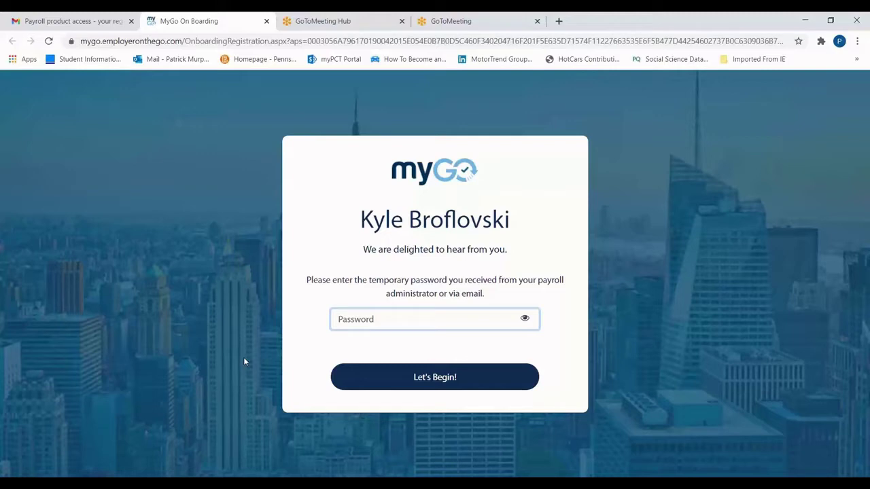
Paste the temporary password, continue to Terms of Use, and tick the digital consent checkbox
key("ctrl+v")
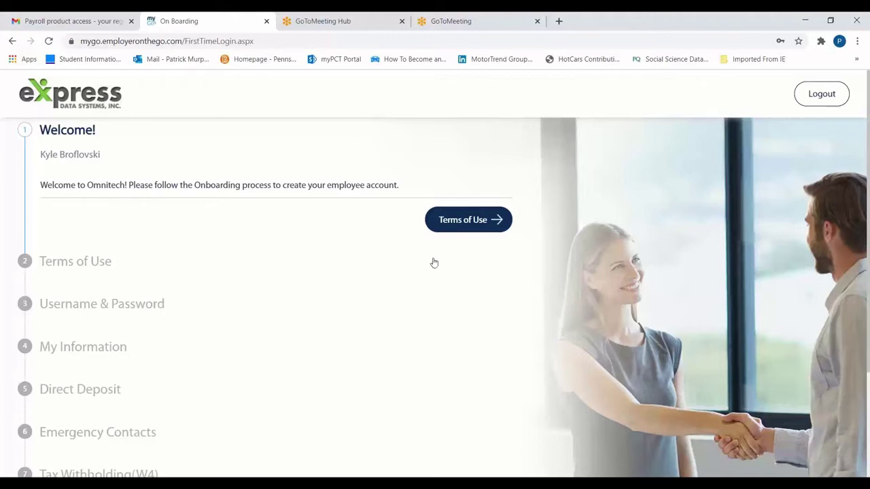
left_click(465, 222)
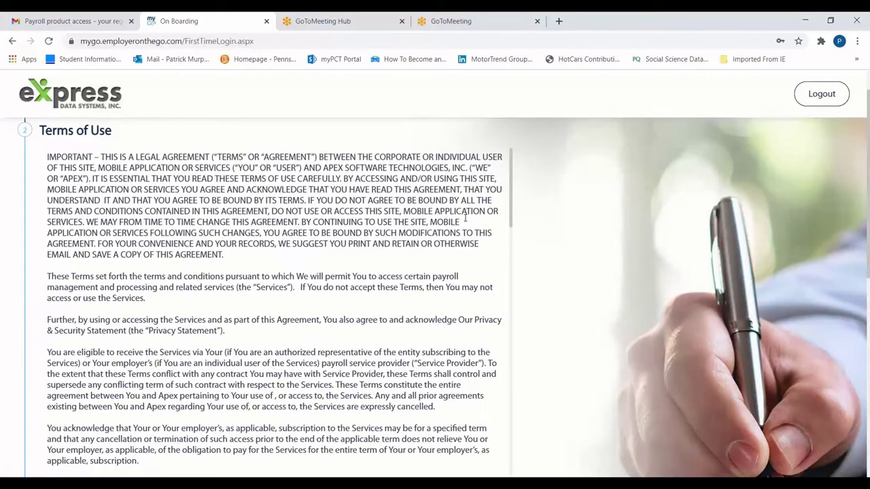
scroll(466, 217, "down", 15)
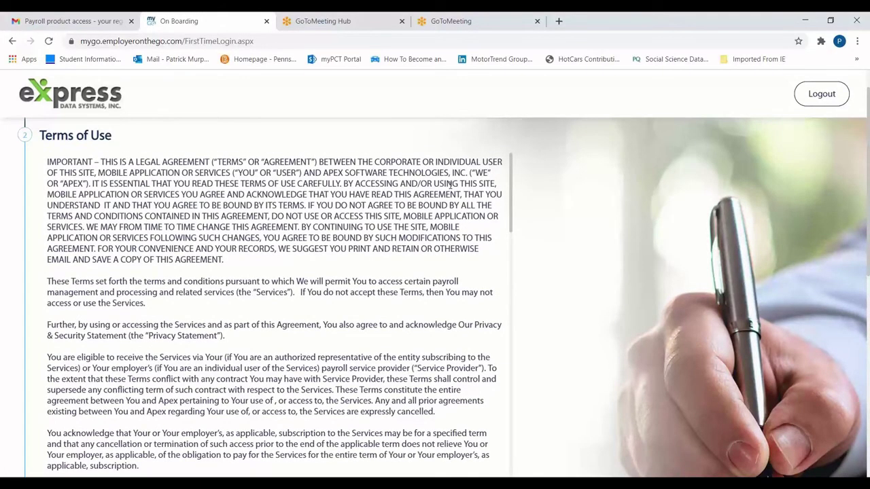
scroll(448, 187, "up", 1)
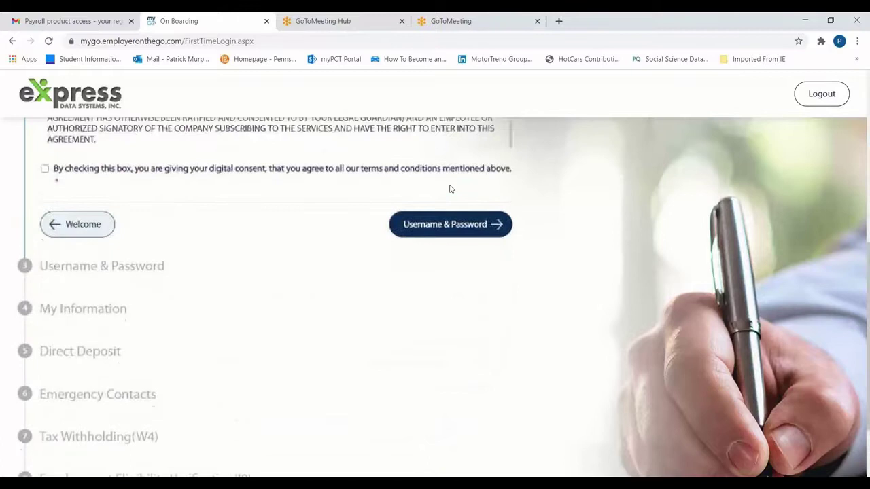
left_click(295, 182)
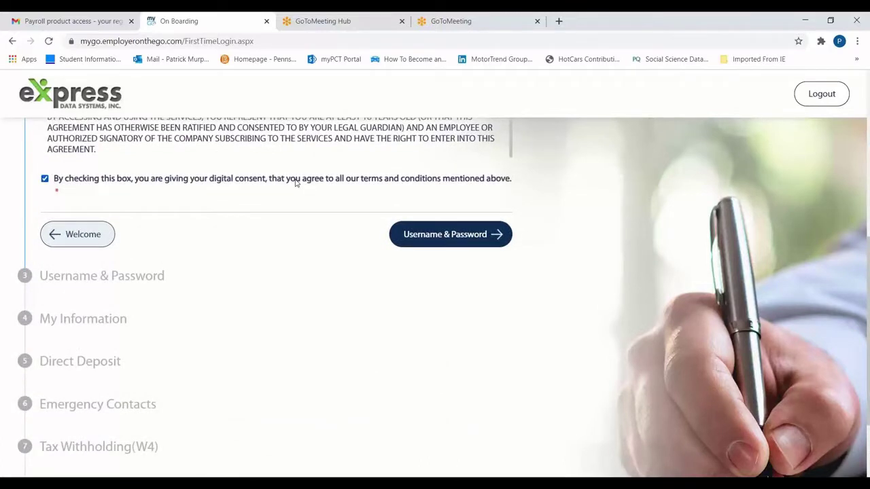
On Username & Password, replace the autofilled password with a new one and confirm it
left_click(429, 235)
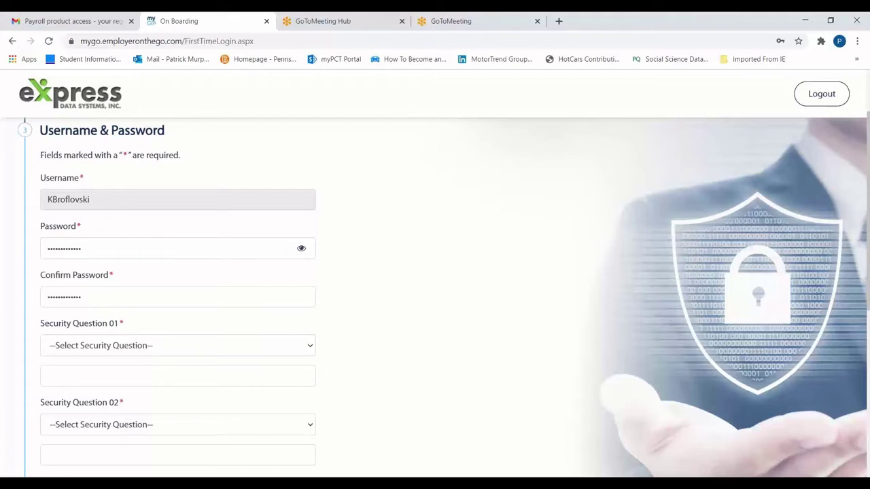
double_click(235, 248)
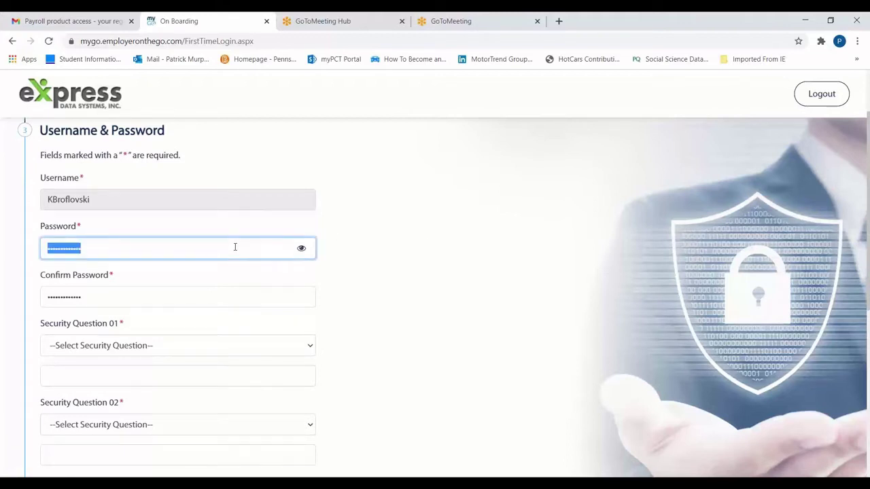
type("••••••••")
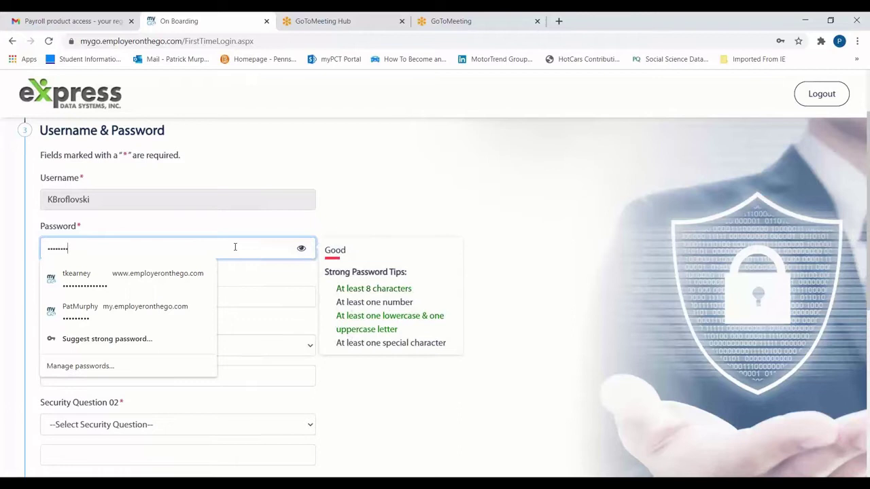
type("•••••")
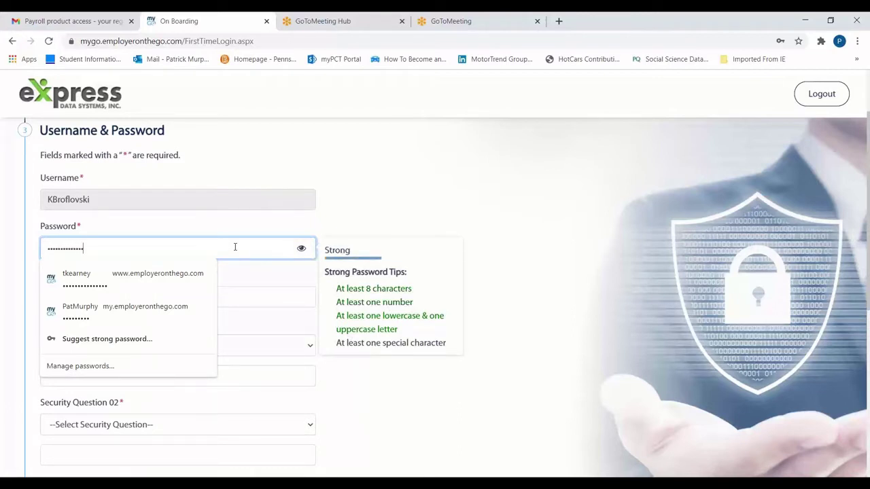
key("Tab")
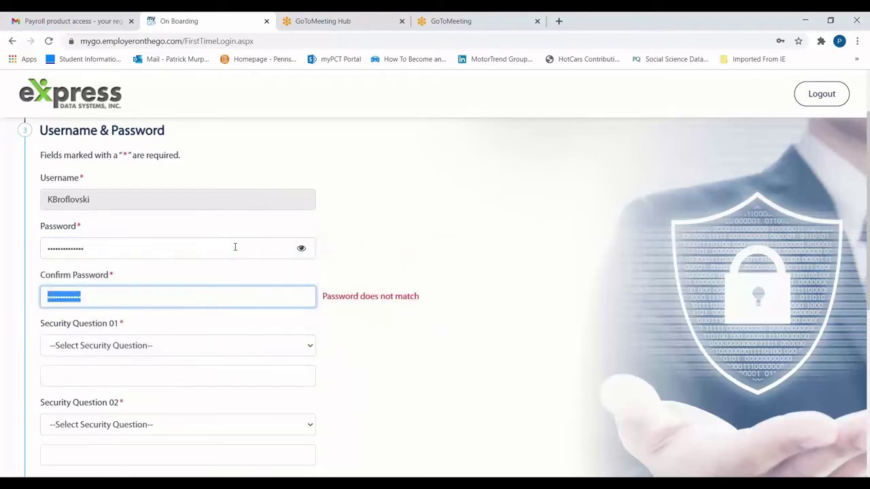
type("•••••••••")
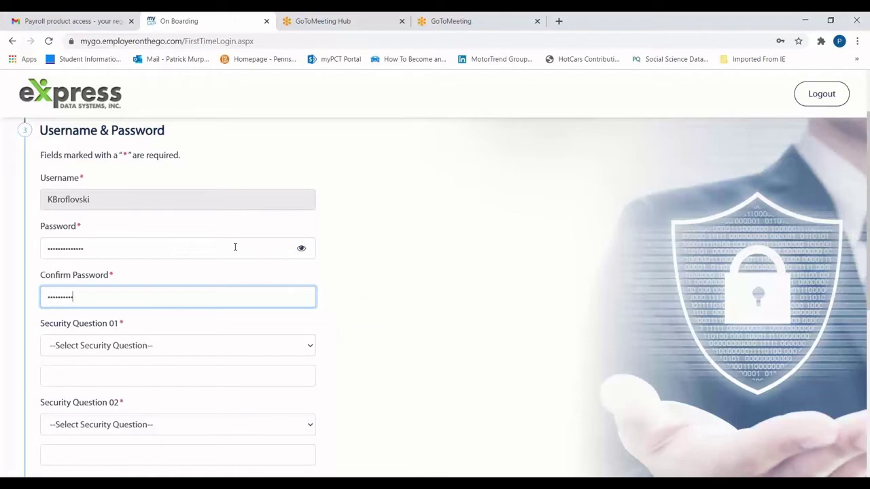
type("••••")
left_click(339, 333)
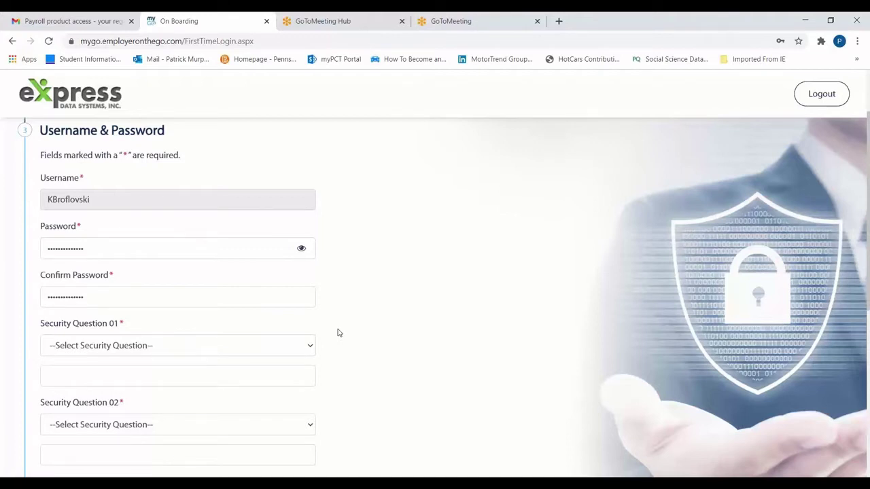
Choose the childhood pet's name and high school name security questions and type answers for both
left_click(307, 343)
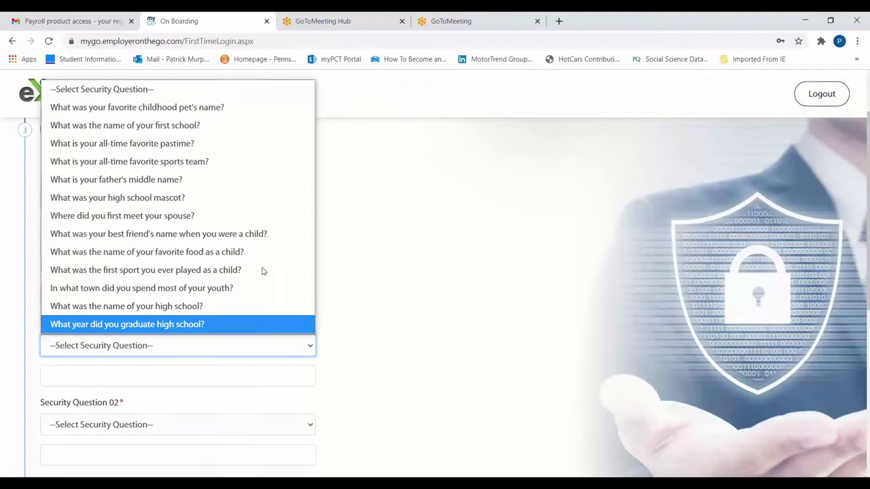
left_click(201, 107)
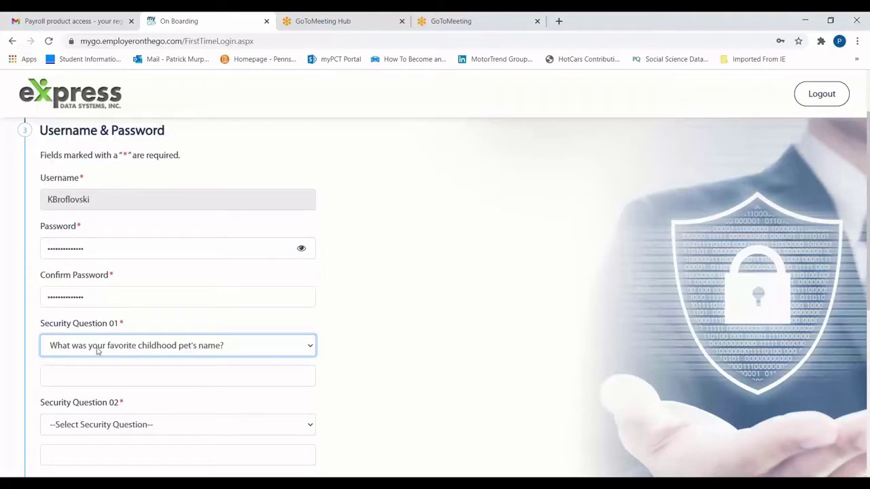
left_click(98, 374)
type("Rocco")
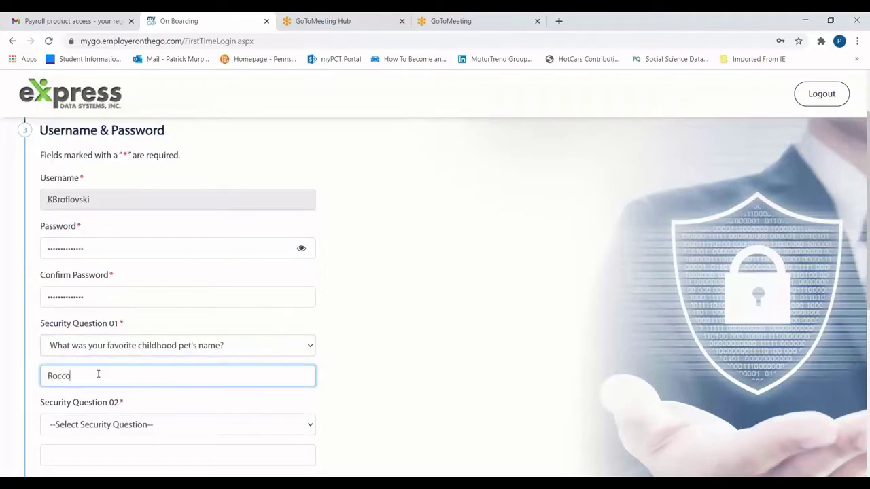
left_click(128, 425)
left_click(157, 389)
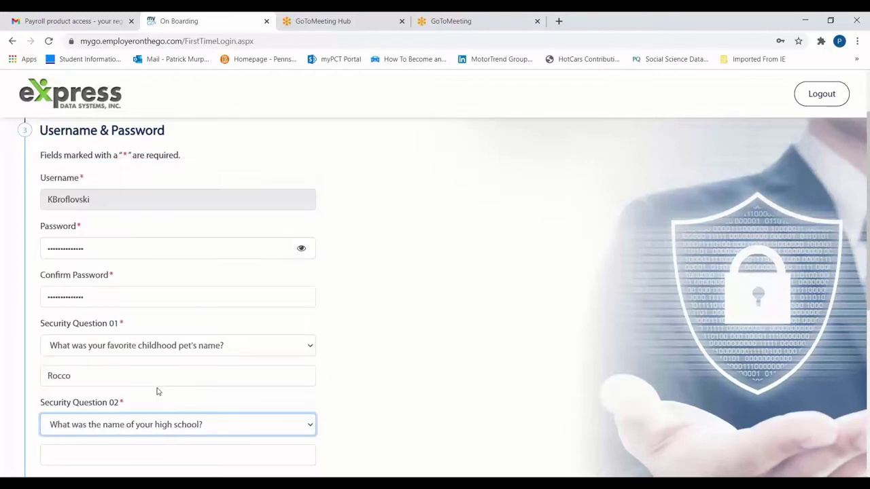
left_click(122, 448)
type("Sou")
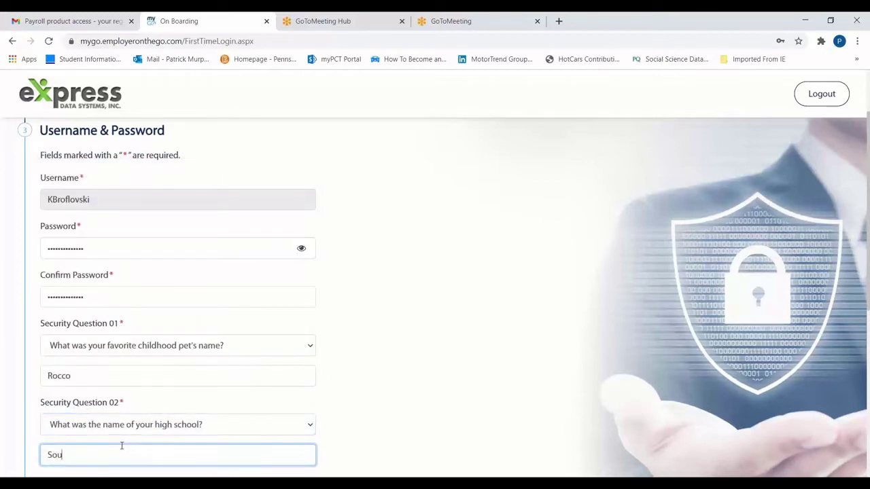
type("th Park High School")
left_click(337, 447)
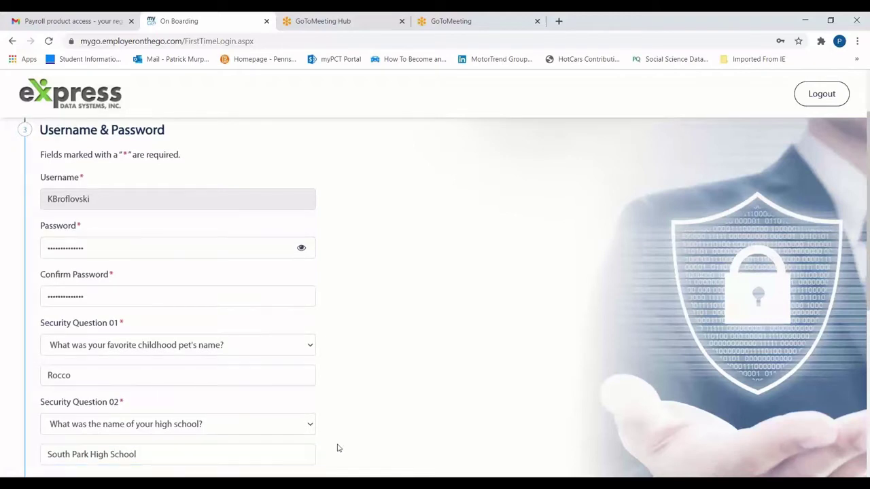
scroll(338, 449, "down", 2)
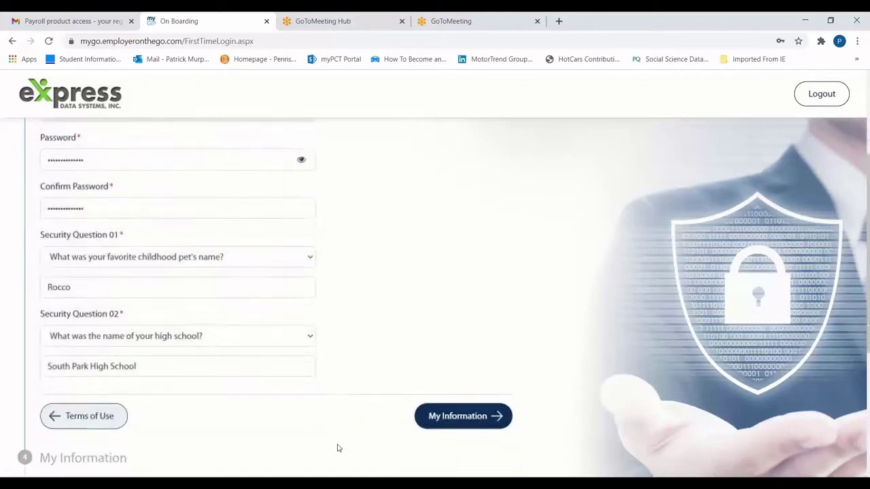
On the My Information step, enter the social security number, date of birth and phone number
left_click(454, 420)
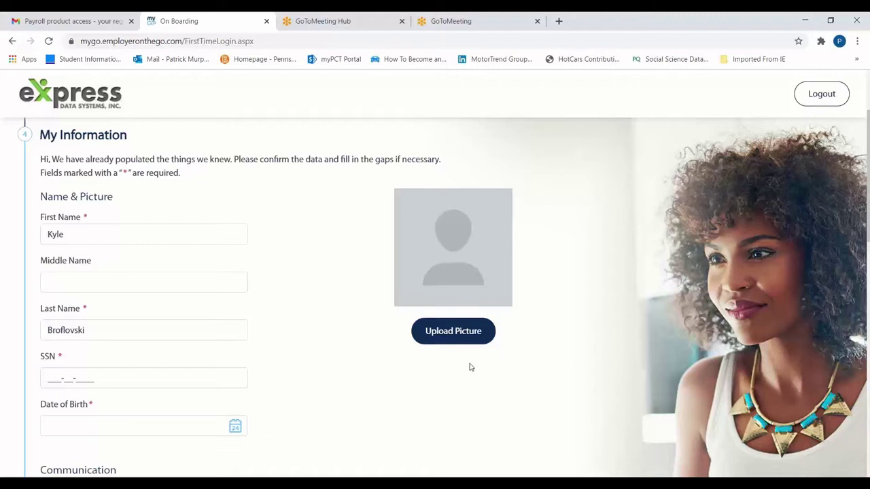
left_click(51, 378)
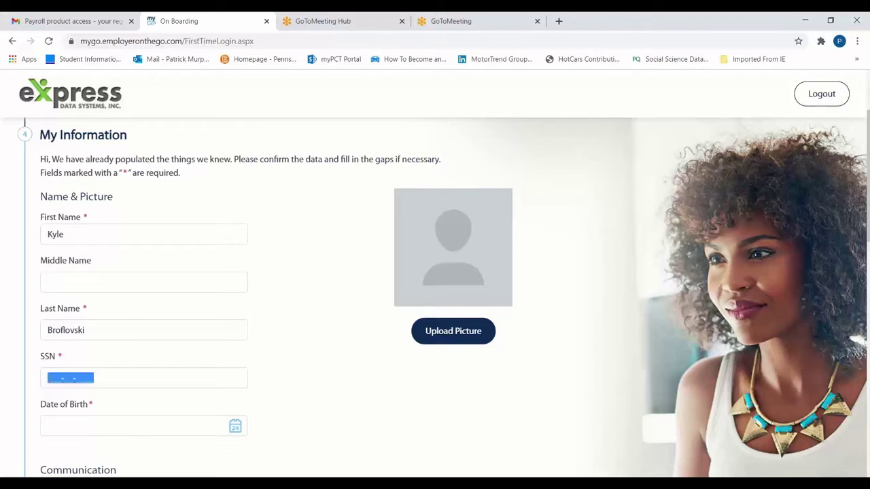
type("123-45-6")
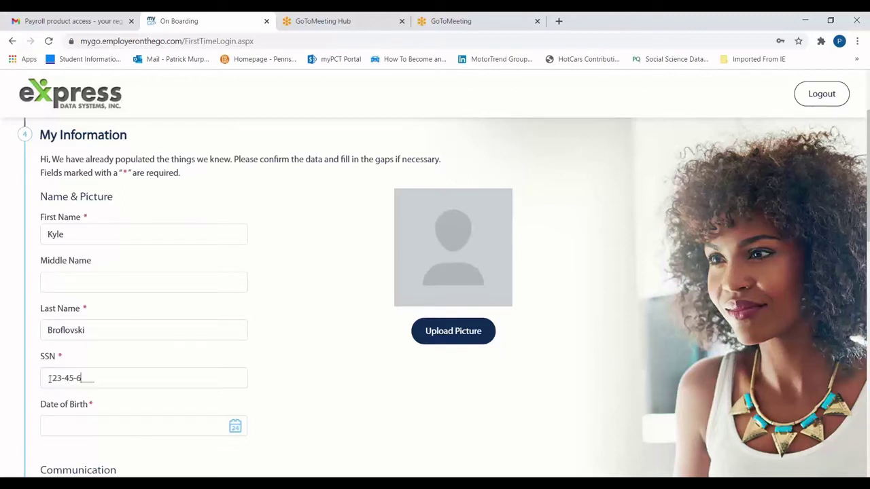
type("789")
left_click(67, 421)
type("01/01/1997")
scroll(289, 410, "down", 3)
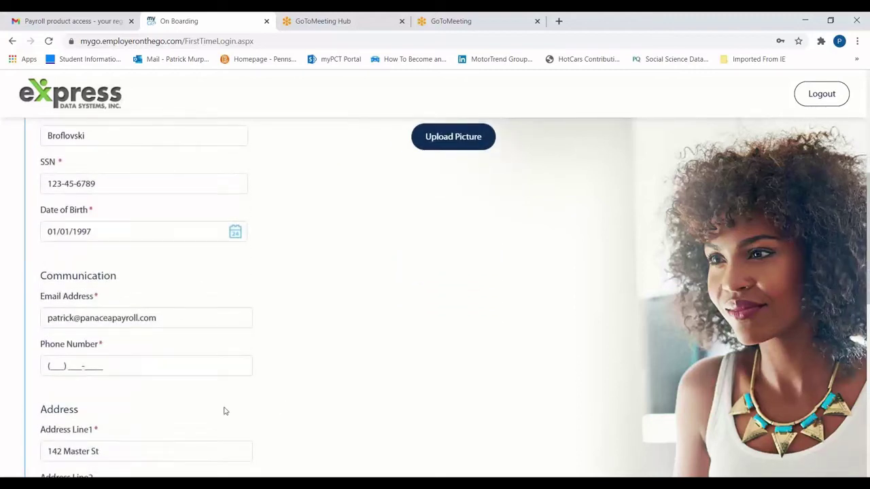
left_click(49, 370)
type("1234567890")
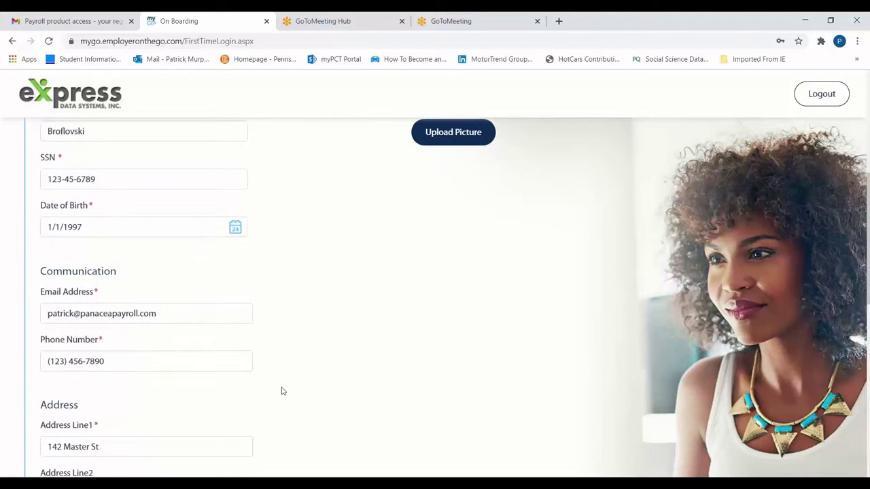
scroll(283, 391, "down", 3)
scroll(282, 391, "down", 1)
scroll(283, 391, "down", 2)
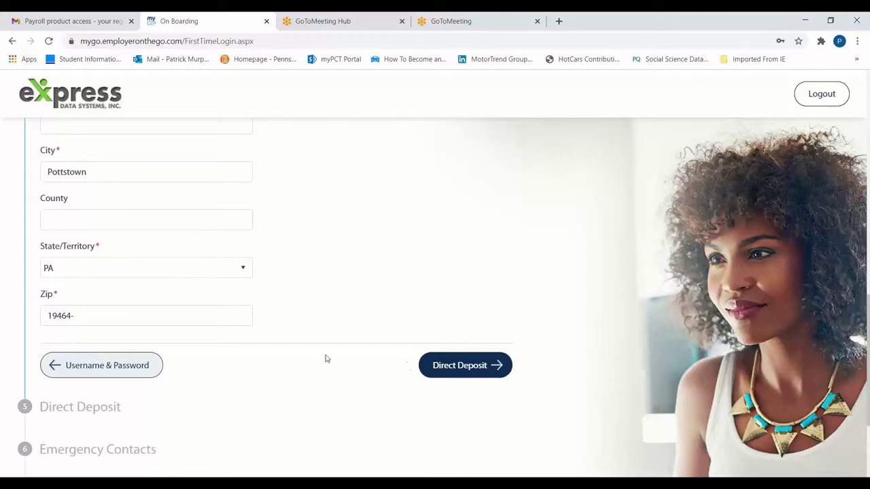
On Direct Deposit, open the Add Your Bank Account form, review it, and cancel without saving
left_click(454, 367)
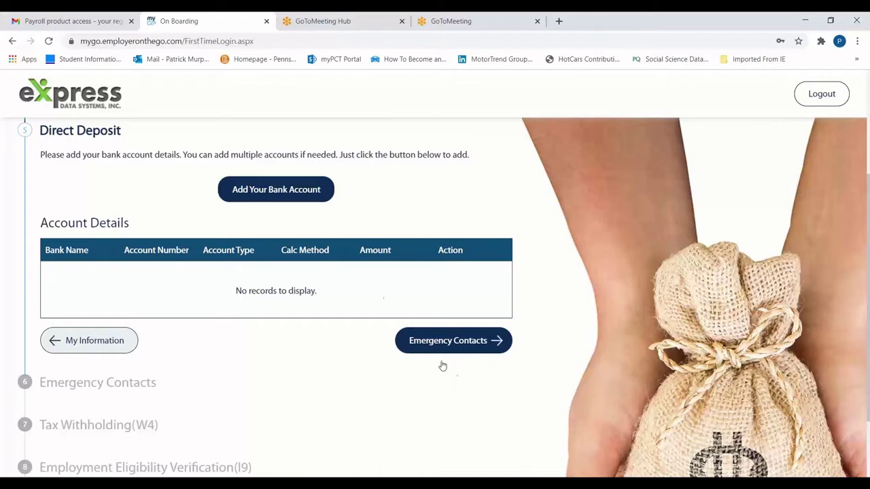
left_click(278, 193)
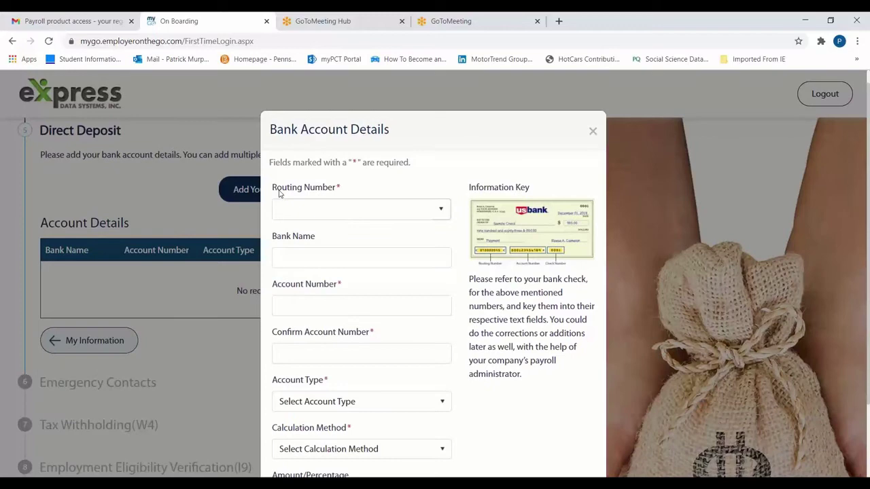
scroll(279, 193, "down", 3)
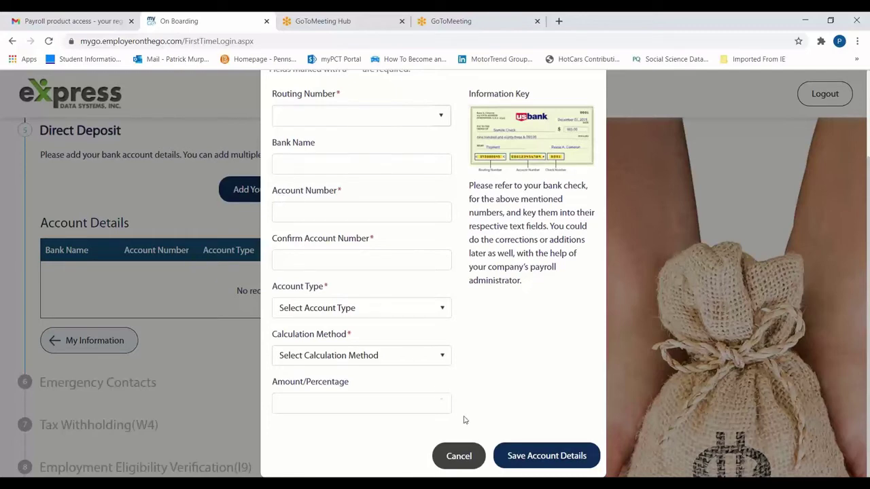
left_click(462, 455)
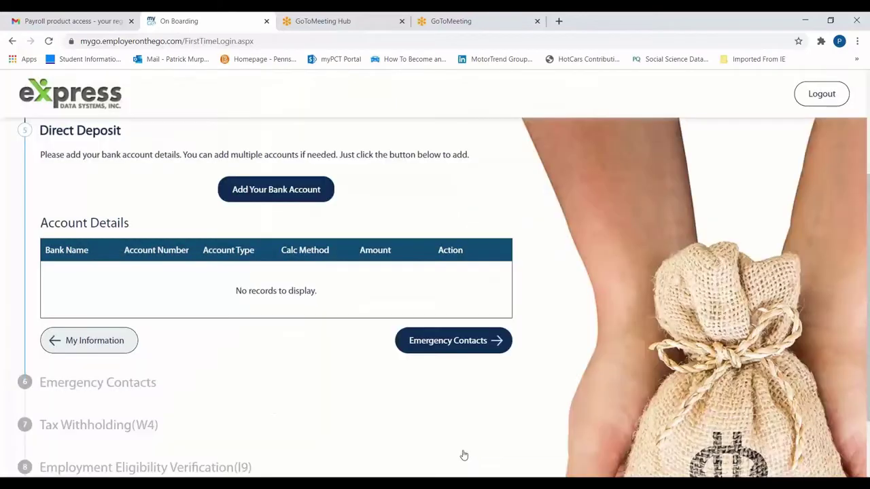
Add a first emergency contact with first and last name, a Cell phone number and relationship Friend
left_click(455, 344)
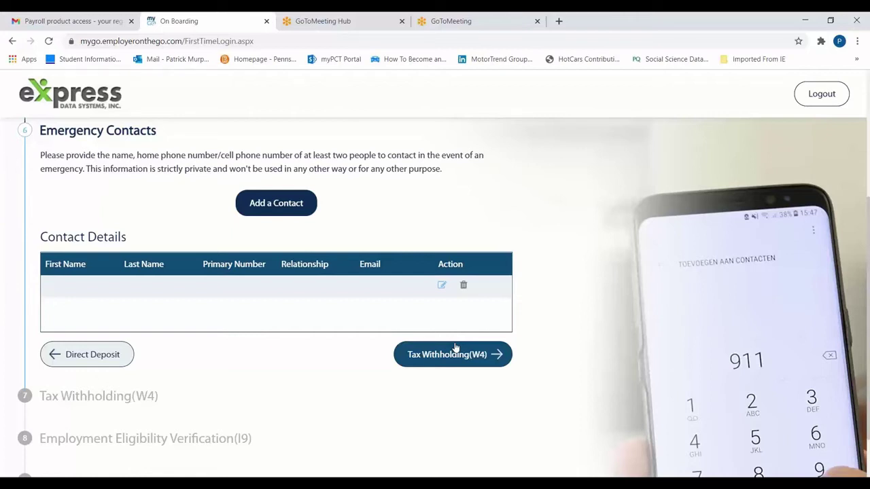
left_click(279, 206)
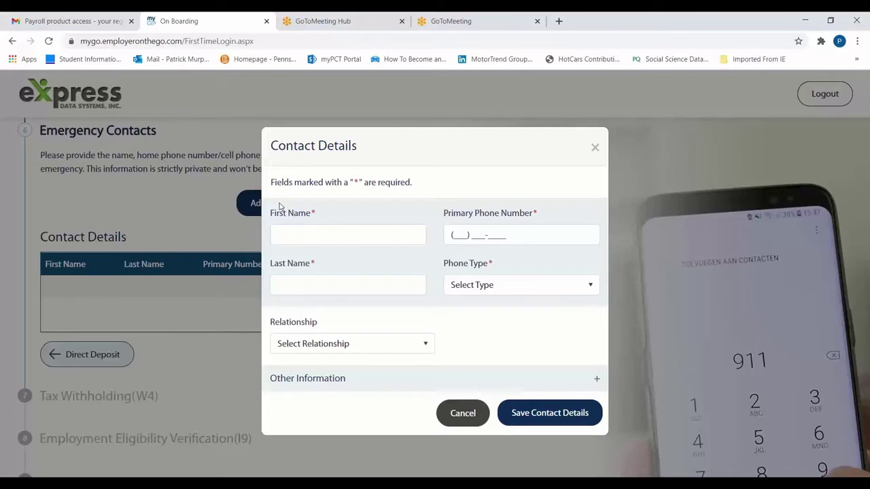
left_click(294, 235)
type("Stan")
key("Tab")
type("Marsh")
key("Tab")
type("(123) 456-7890")
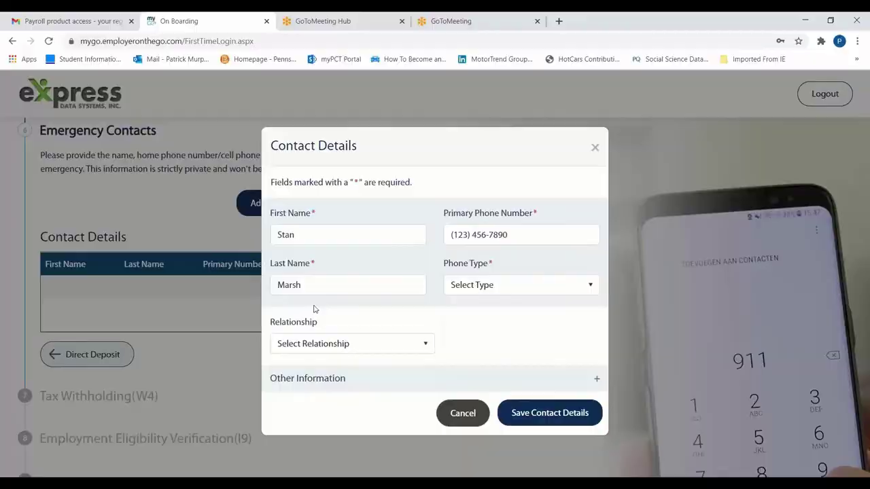
left_click(520, 291)
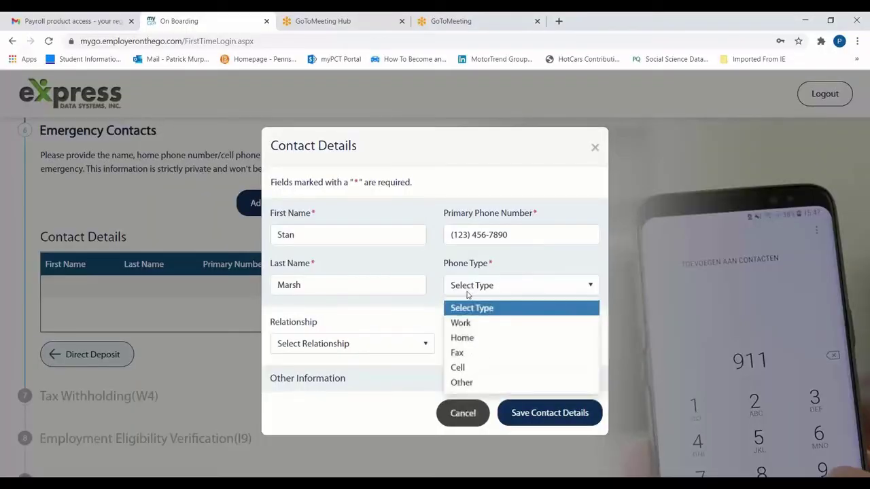
left_click(470, 366)
left_click(415, 347)
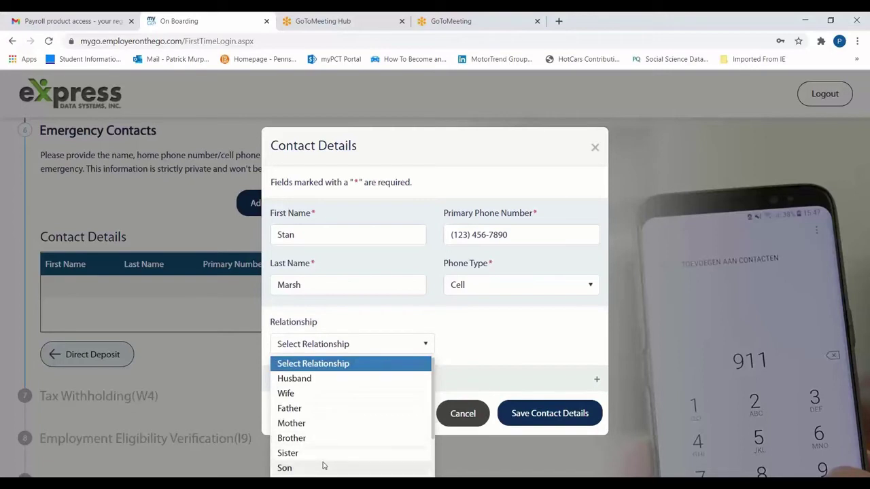
scroll(323, 466, "down", 2)
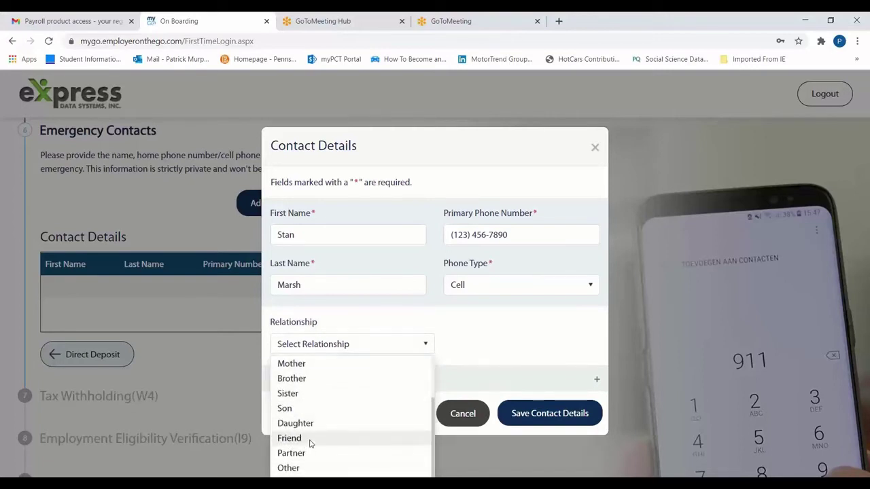
left_click(309, 441)
left_click(519, 414)
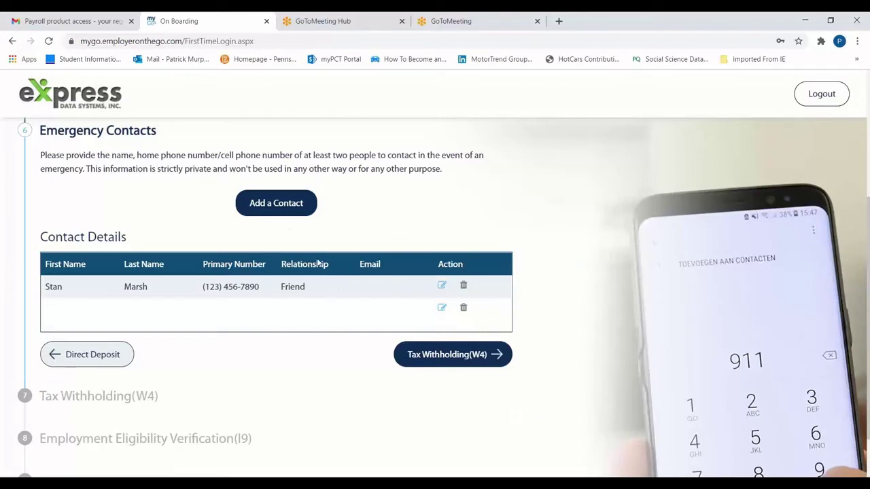
Add a second emergency contact with a Cell phone number and relationship Mother, then continue to W4
left_click(280, 205)
left_click(293, 231)
type("Sheila")
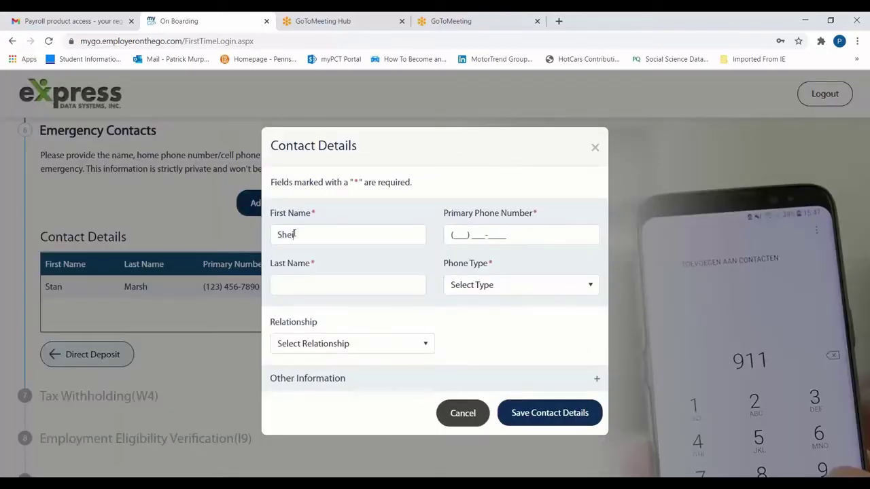
key("Tab")
type("Broflovski")
key("Tab")
type("9876543210")
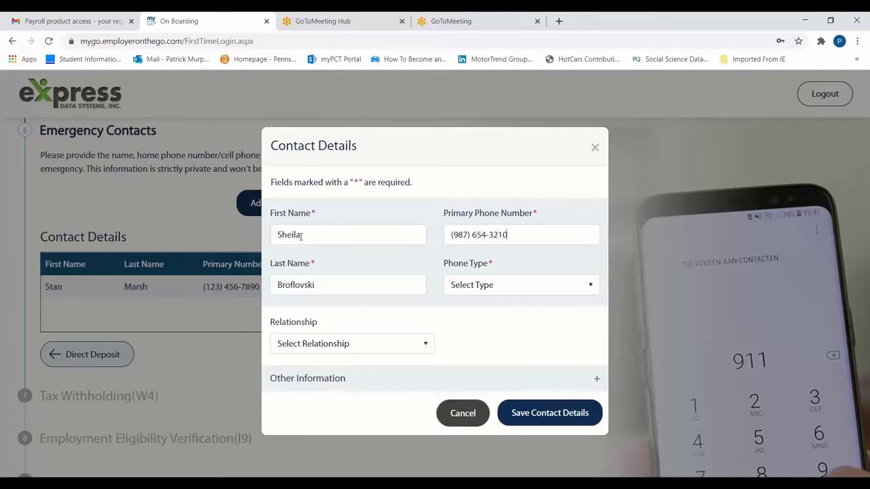
left_click(517, 284)
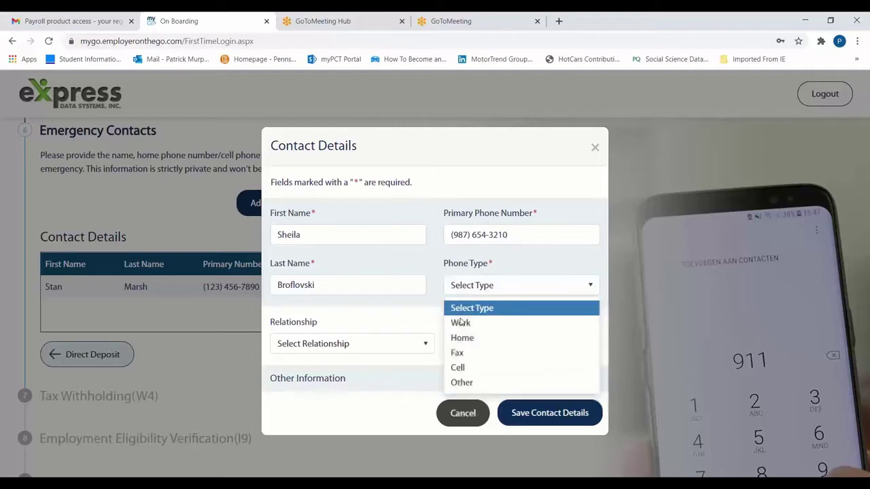
left_click(467, 368)
left_click(413, 345)
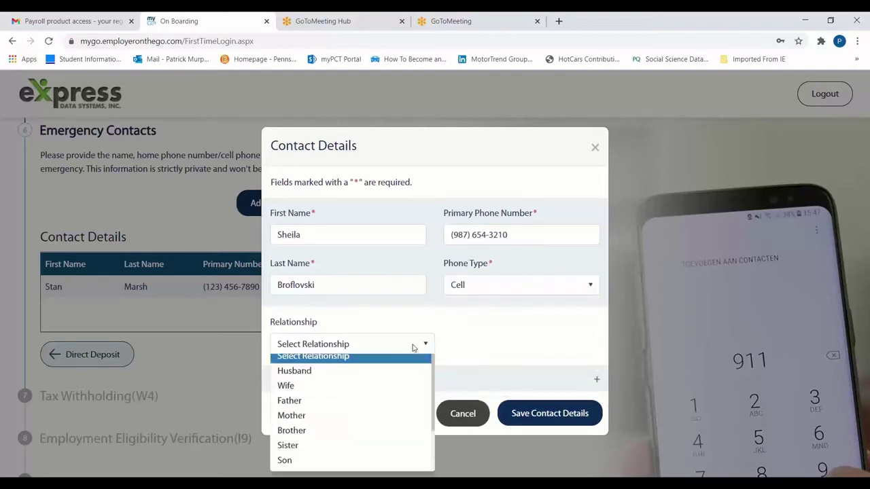
left_click(351, 424)
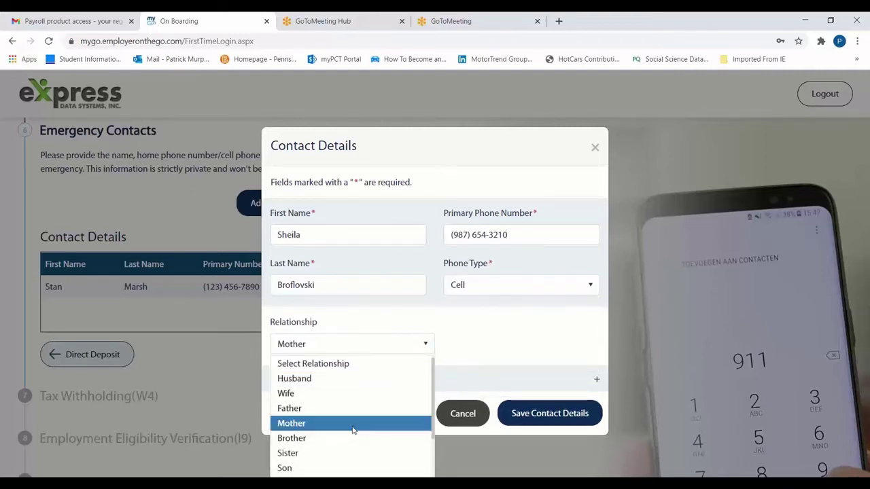
left_click(531, 420)
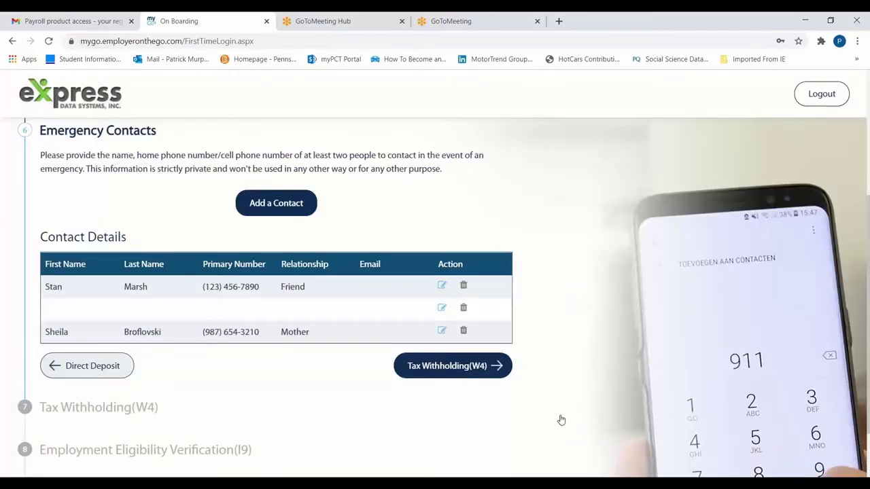
left_click(454, 365)
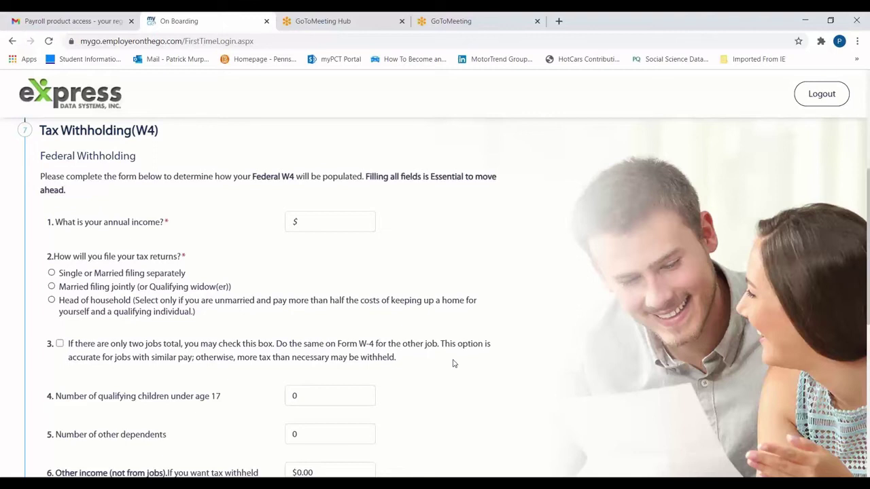
Fill the W4 form with 40000 annual income and Single or Married filing separately status
scroll(454, 364, "down", 3)
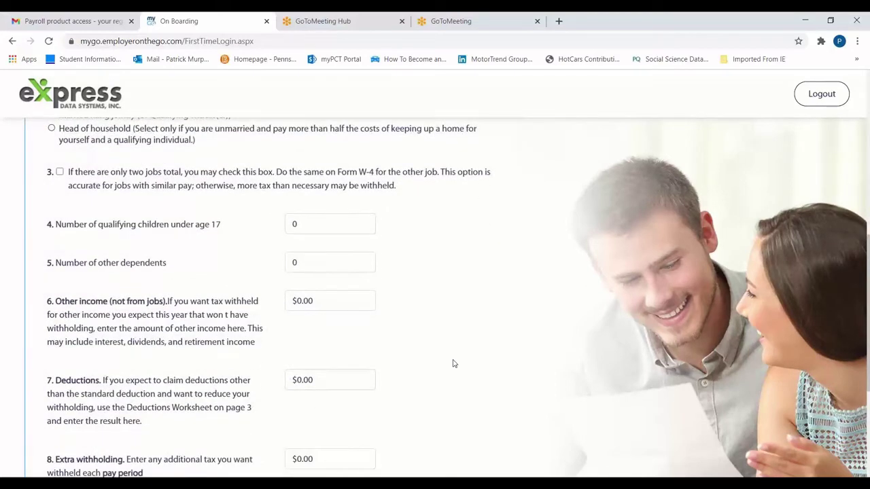
scroll(454, 363, "down", 1)
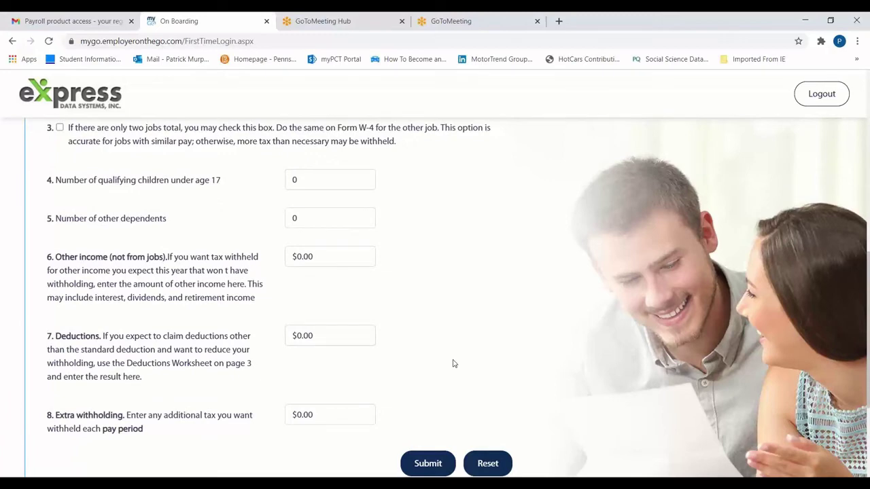
scroll(454, 363, "up", 3)
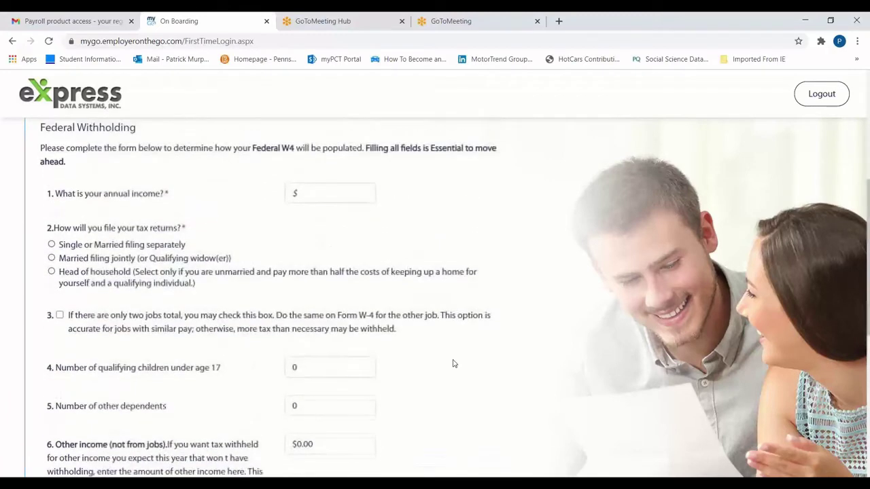
left_click(320, 224)
type("40000")
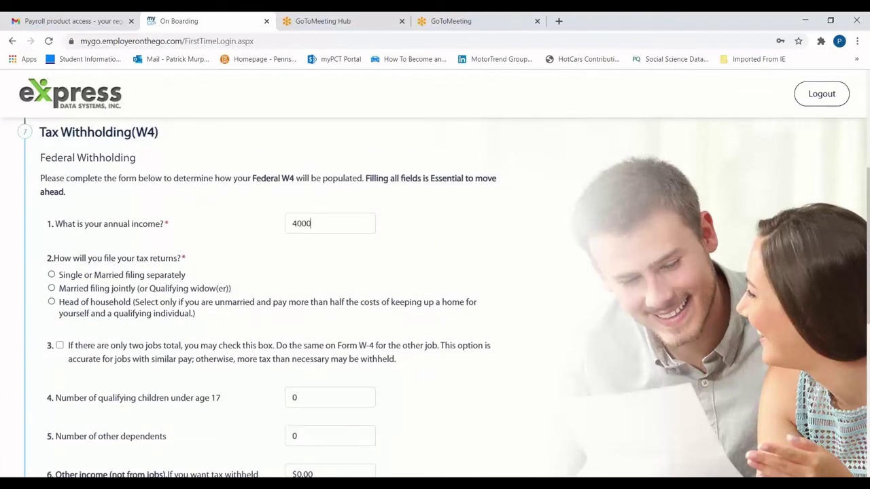
left_click(51, 275)
scroll(458, 408, "down", 3)
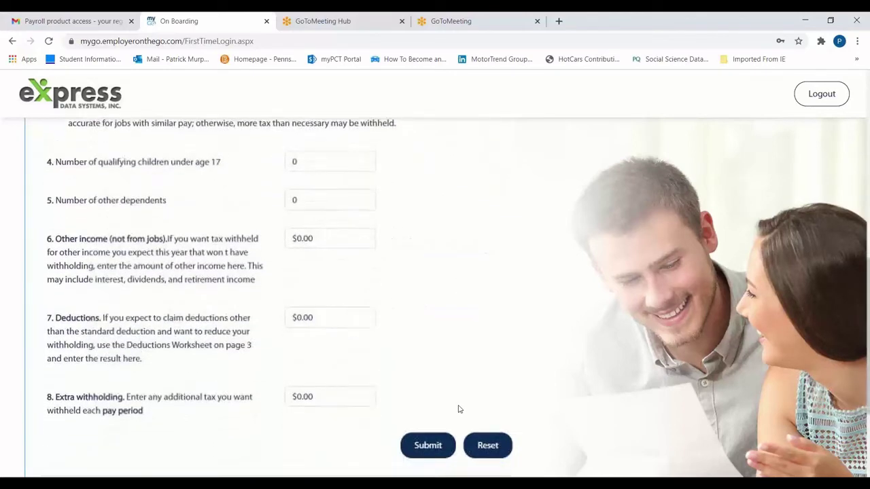
scroll(459, 407, "down", 1)
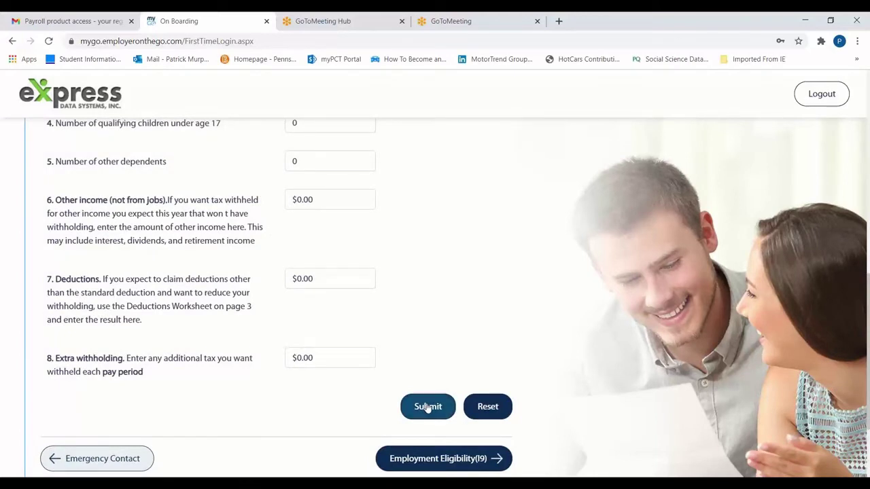
left_click(427, 407)
Save the tax withholding details, accept the confirmation, and proceed to Employment Eligibility (I9)
scroll(428, 407, "down", 3)
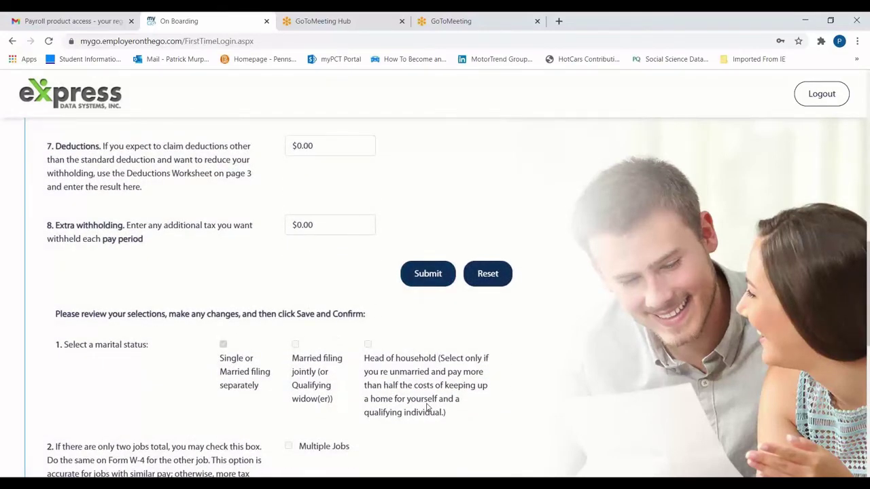
scroll(428, 406, "down", 4)
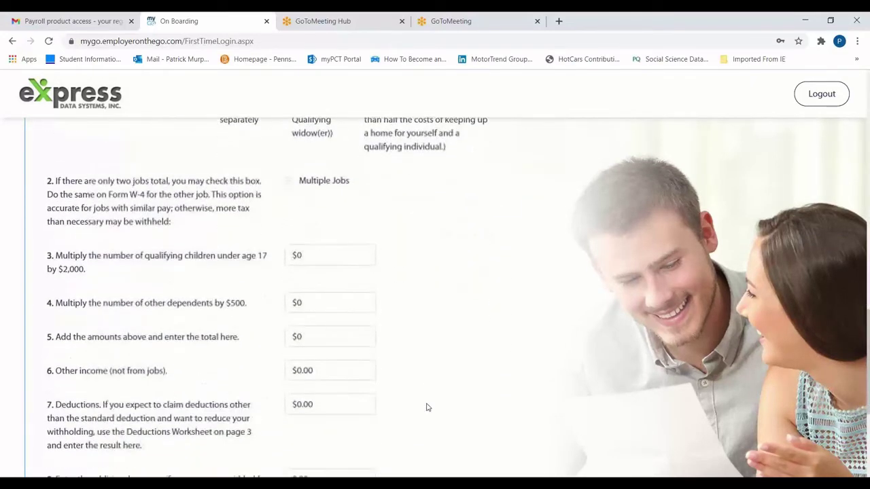
scroll(428, 407, "down", 2)
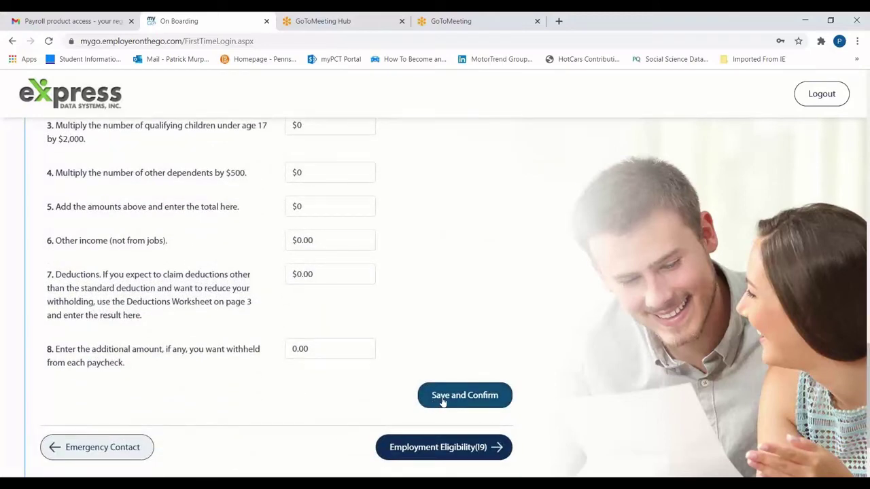
left_click(442, 401)
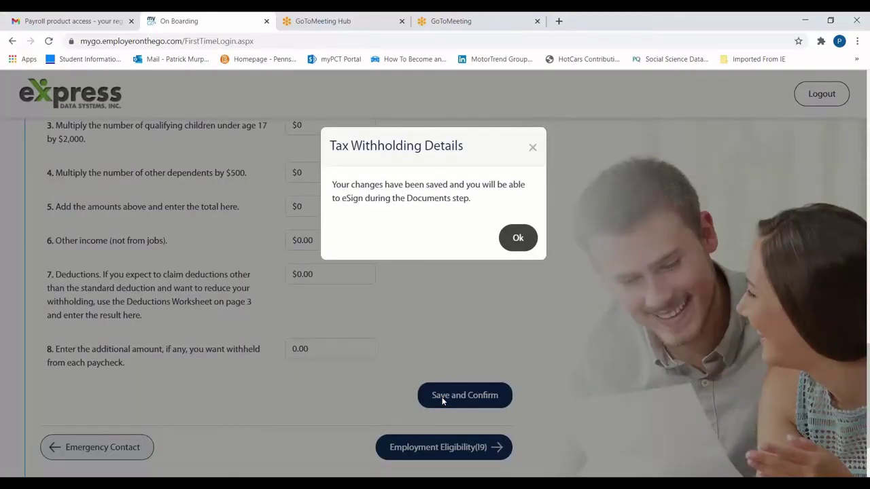
left_click(519, 241)
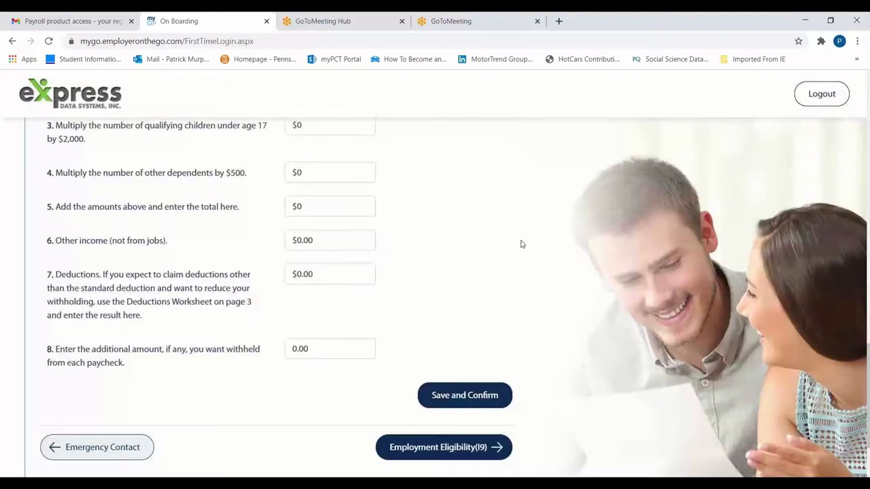
left_click(454, 448)
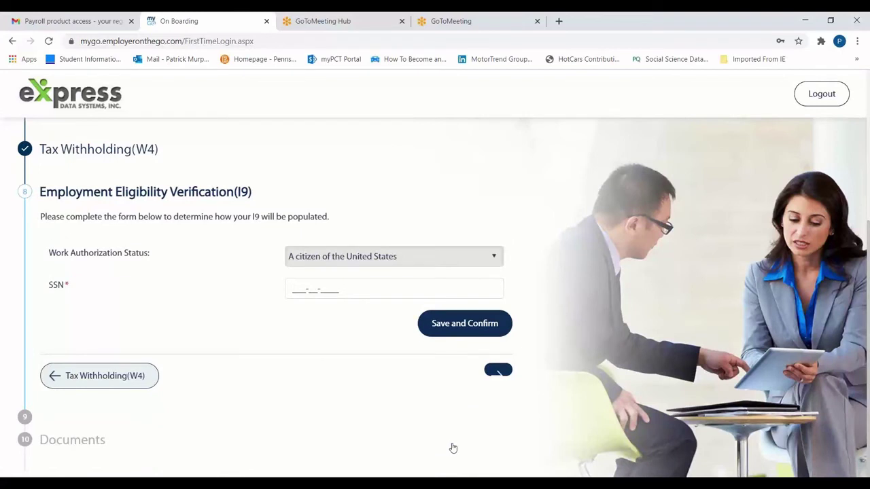
Set work authorization to 'A citizen of the United States', enter the SSN, and save the I9
left_click(366, 259)
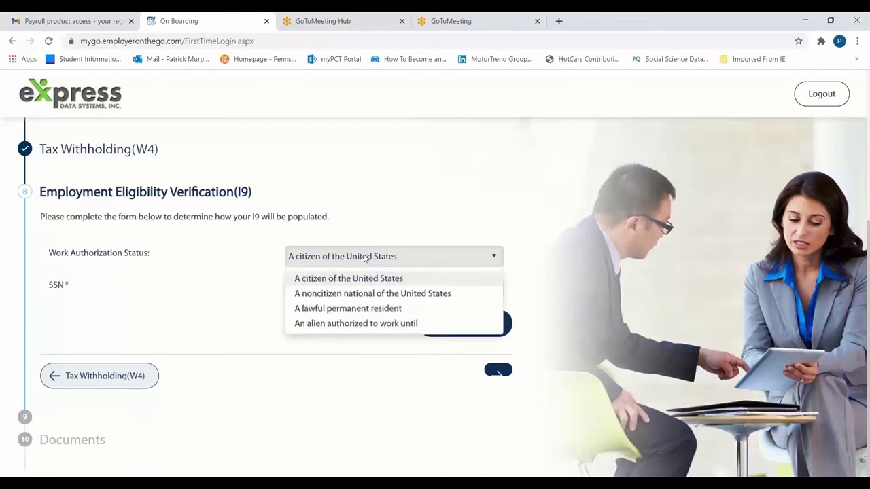
left_click(367, 284)
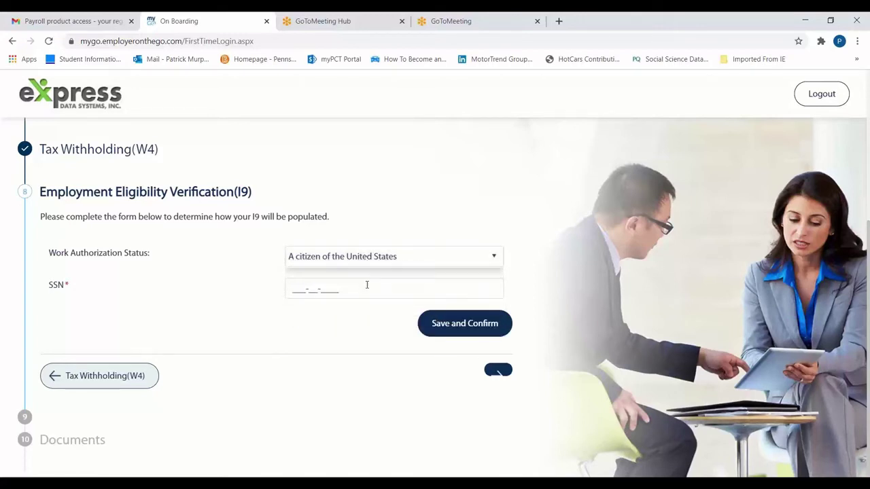
type("1")
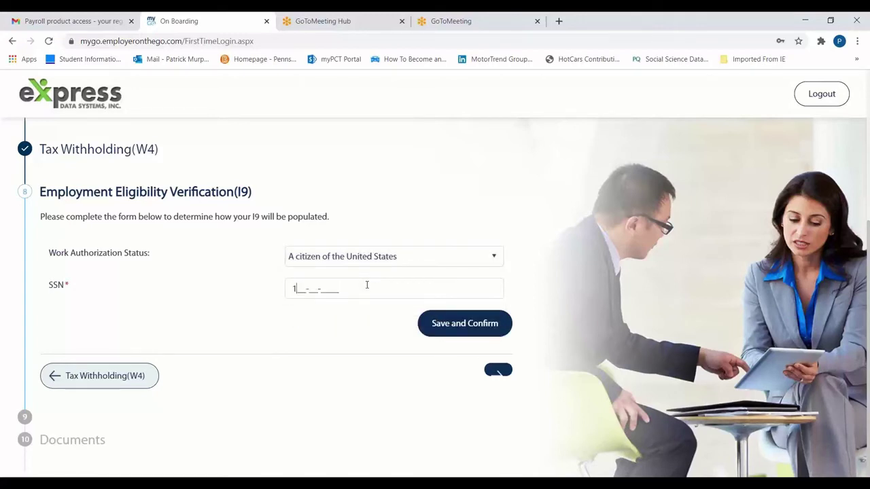
type("23-45-6789")
left_click(464, 325)
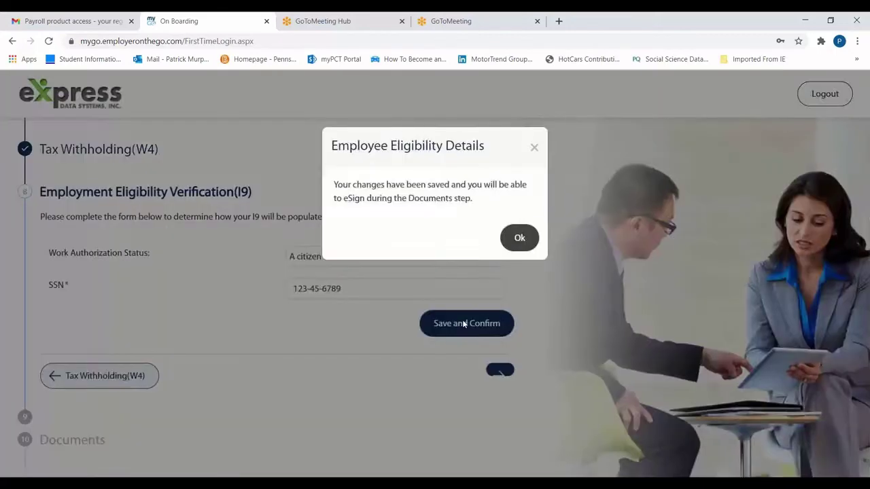
left_click(517, 238)
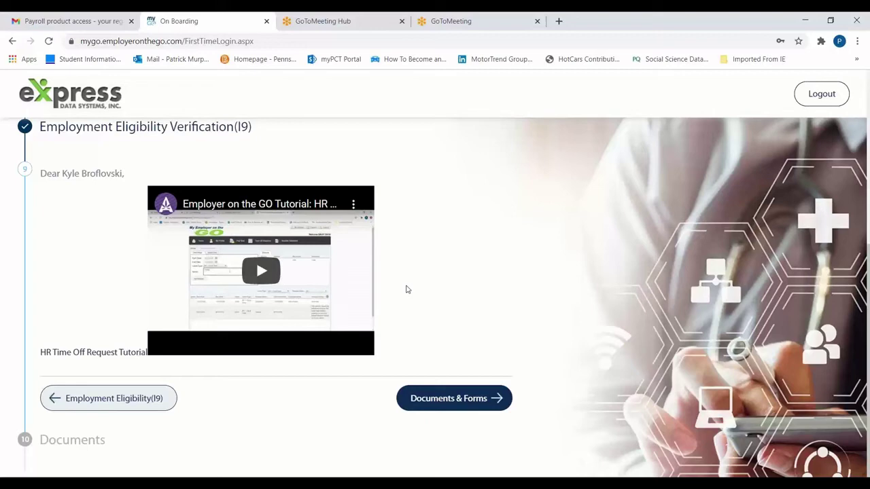
Move past the HR Time Off Request tutorial video to the Documents step
left_click(458, 404)
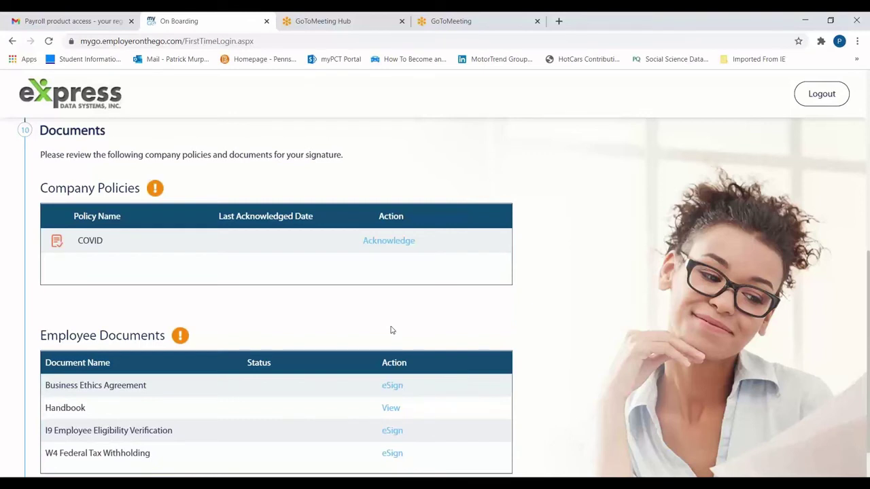
Acknowledge the COVID policy by ticking the read confirmation and entering the employee's first and last name
left_click(391, 245)
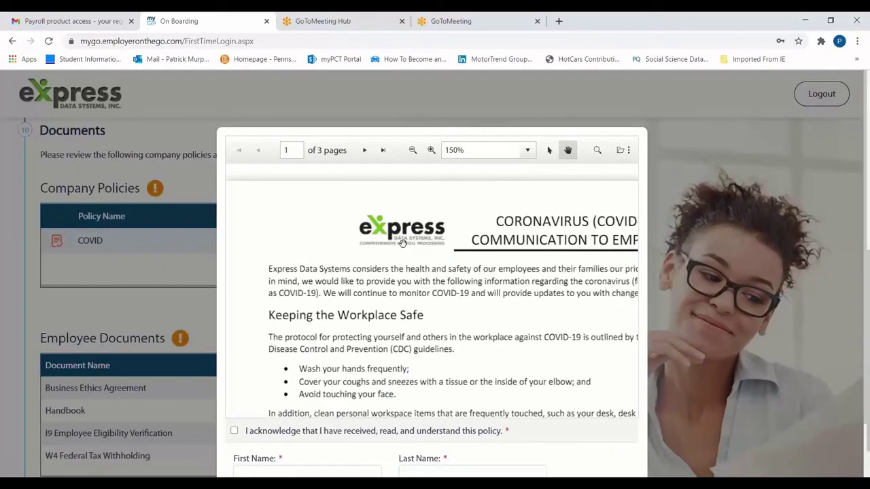
scroll(402, 243, "down", 5)
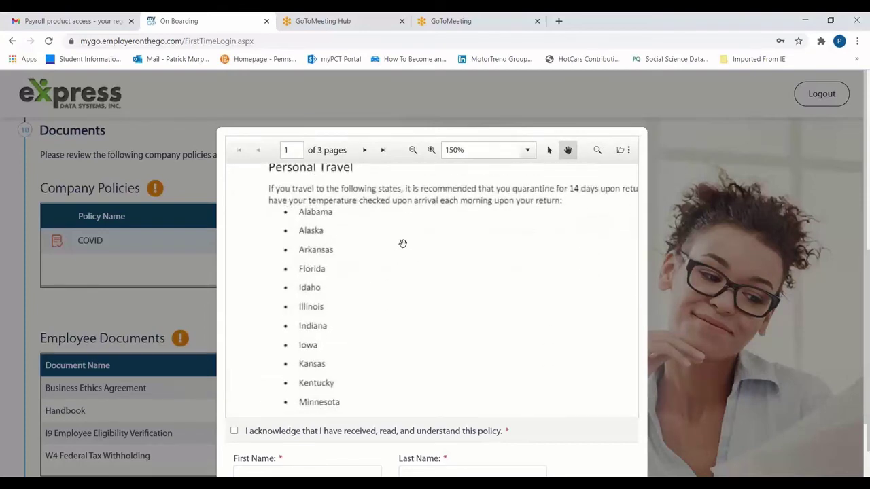
scroll(402, 243, "down", 2)
scroll(402, 243, "down", 1)
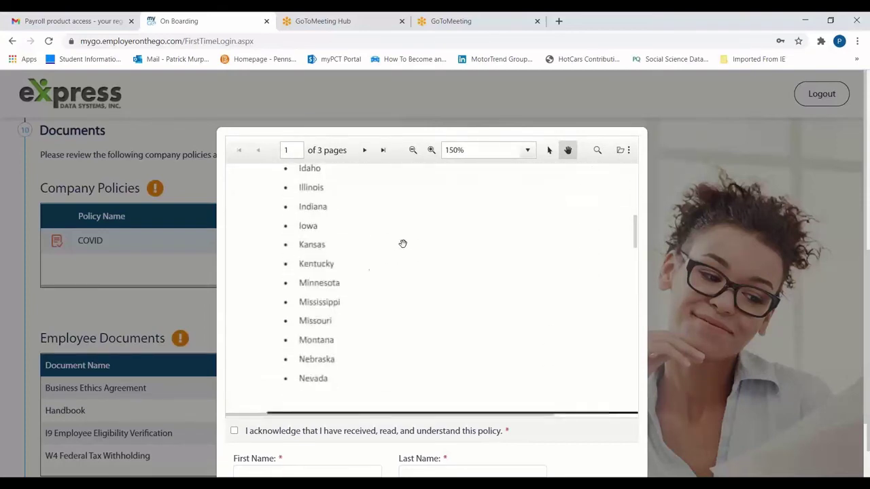
left_click(234, 432)
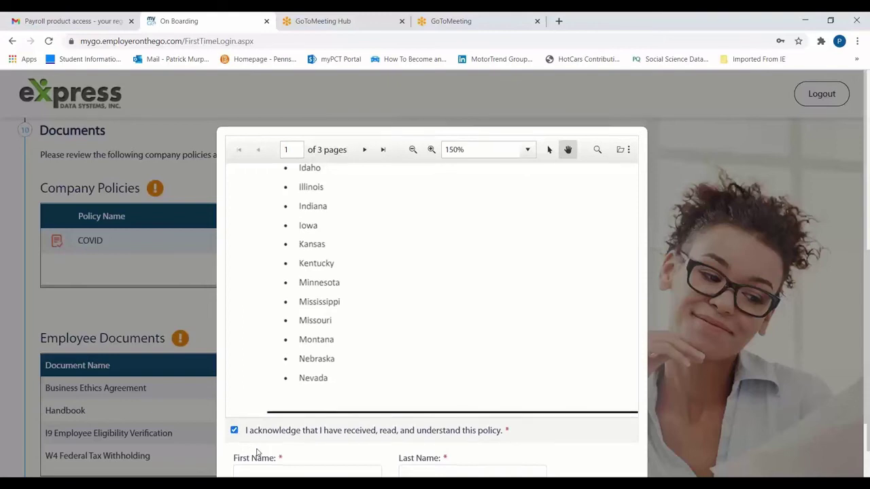
scroll(259, 454, "down", 1)
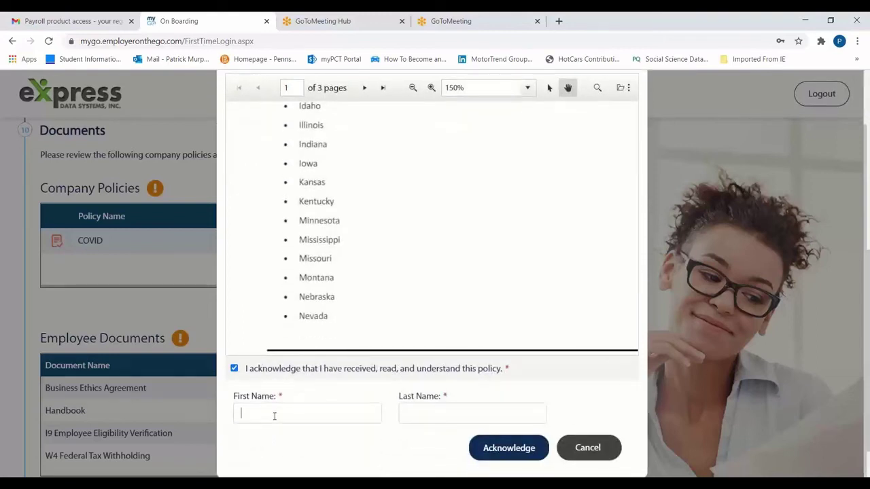
type("Kyle")
key("Tab")
type("Broflovski")
left_click(535, 450)
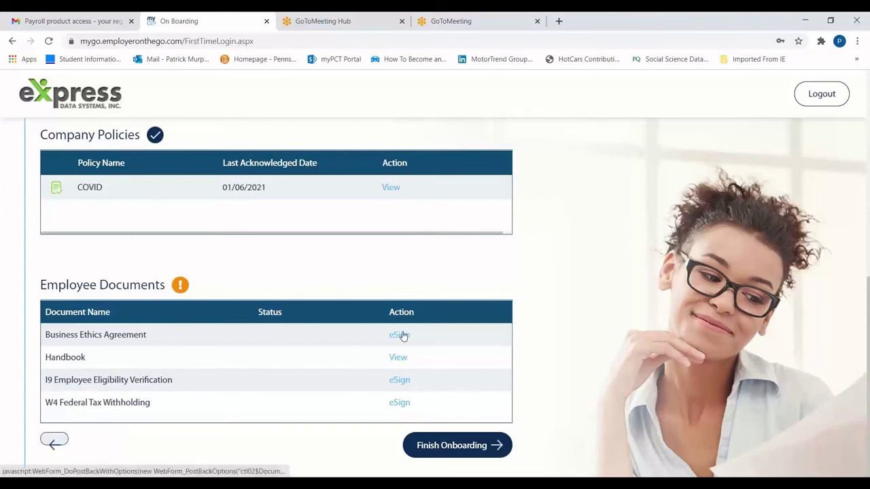
E-sign the Business Ethics Agreement, accepting electronic signing and entering the employee's first and last name
left_click(400, 335)
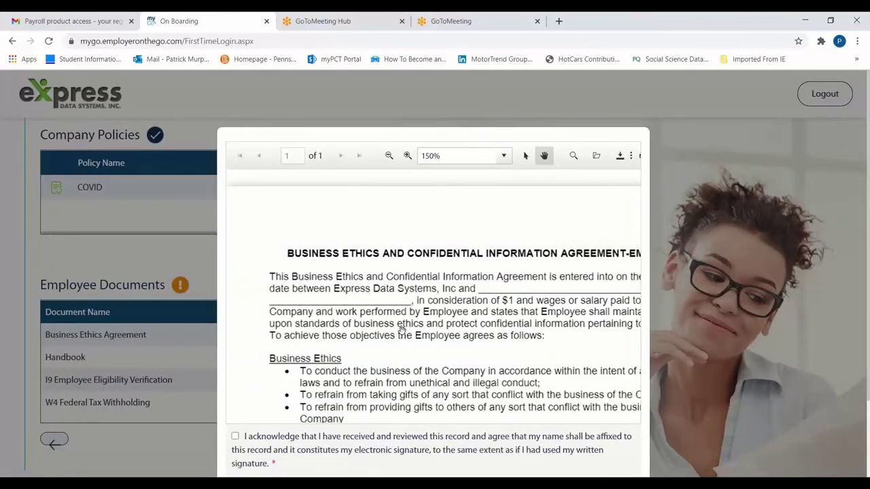
left_click(235, 436)
scroll(302, 448, "down", 2)
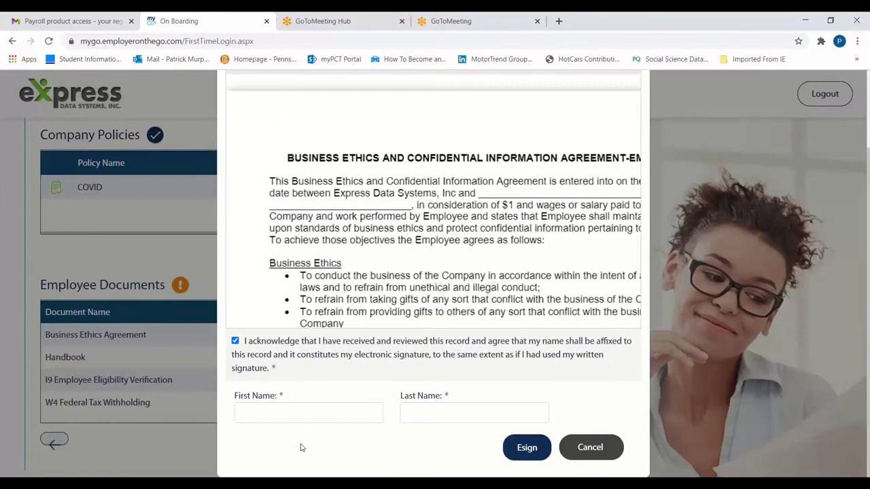
left_click(300, 412)
type("Kyle")
key("Tab")
type("Broflovski")
left_click(528, 450)
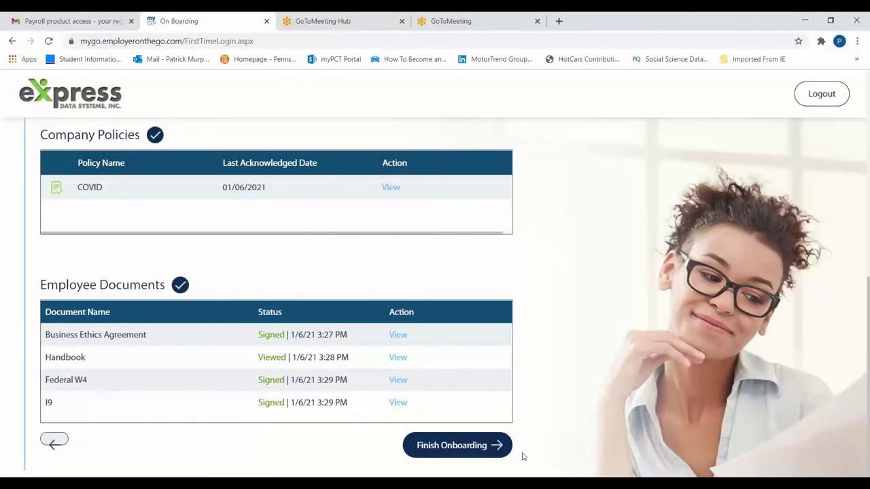
Finish onboarding and proceed to MyGo from the Congratulations dialog
left_click(472, 448)
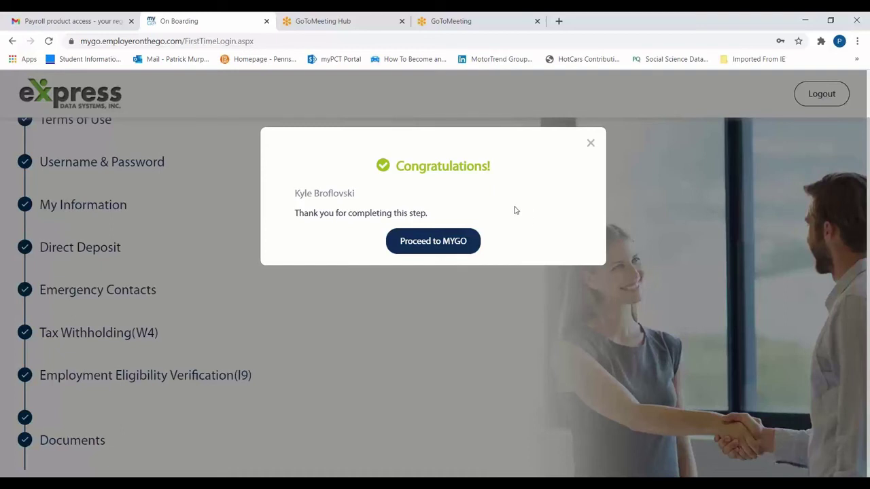
left_click(437, 242)
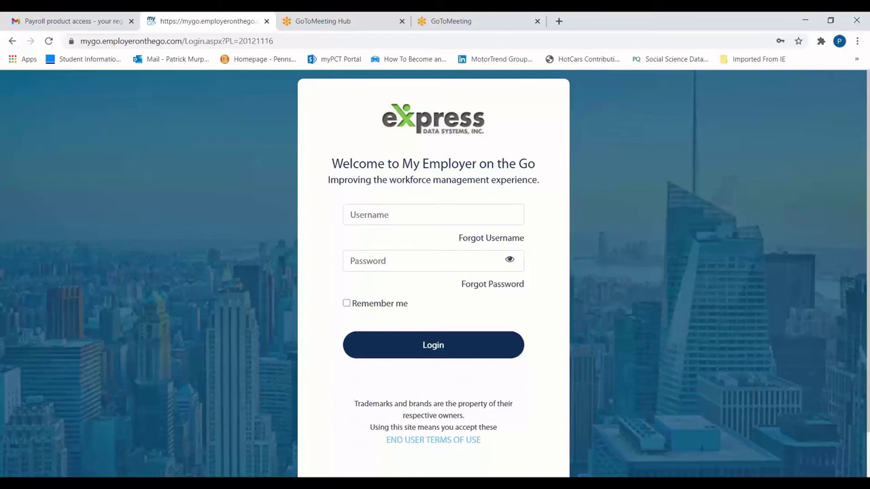
Sign in to MyGo with the new employee's username and password
type("KBrofl")
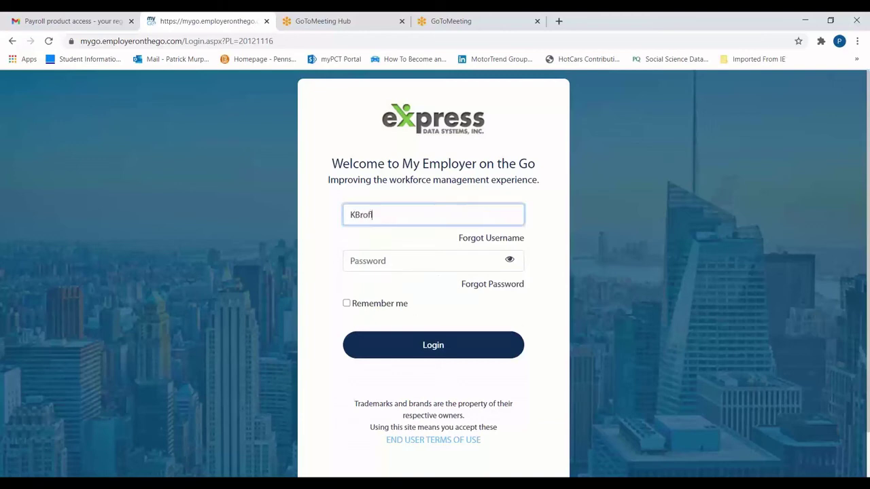
type("ovski")
key("Tab")
key("Tab")
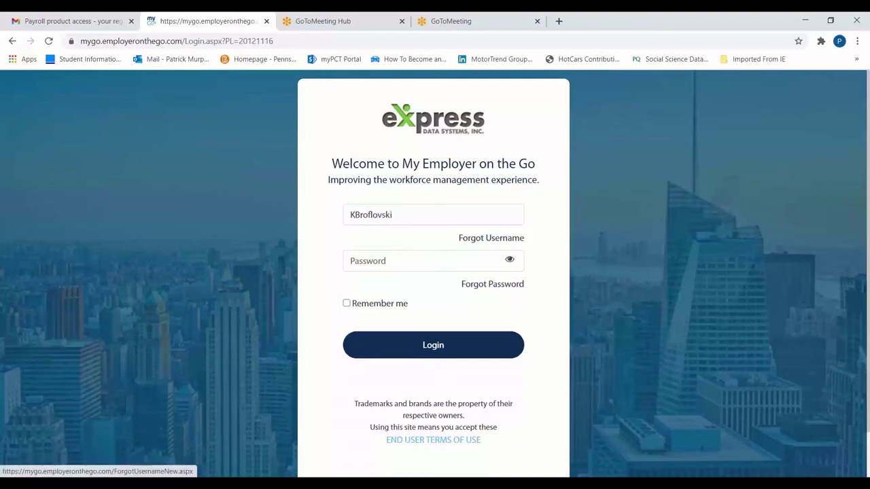
type("•••••••")
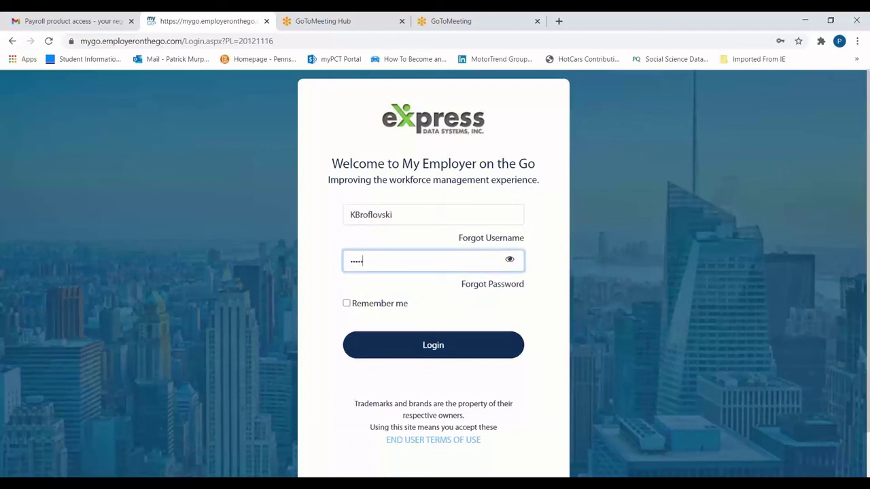
type("•••••••")
key("Return")
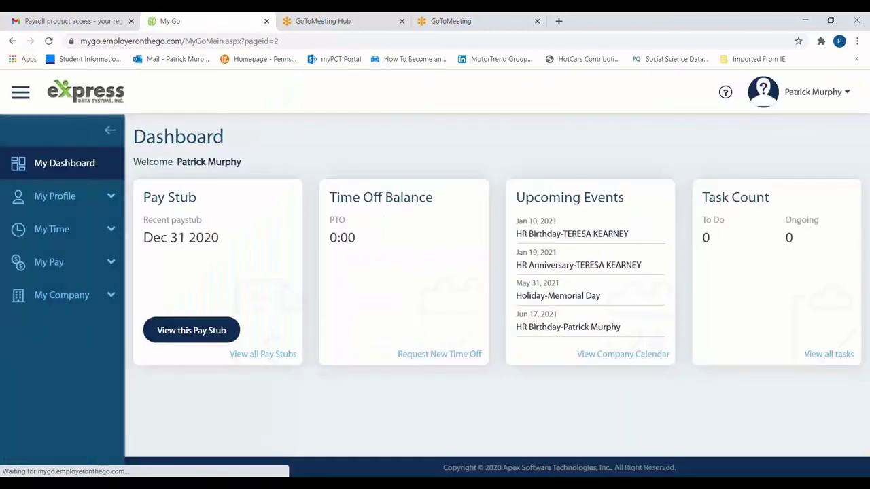